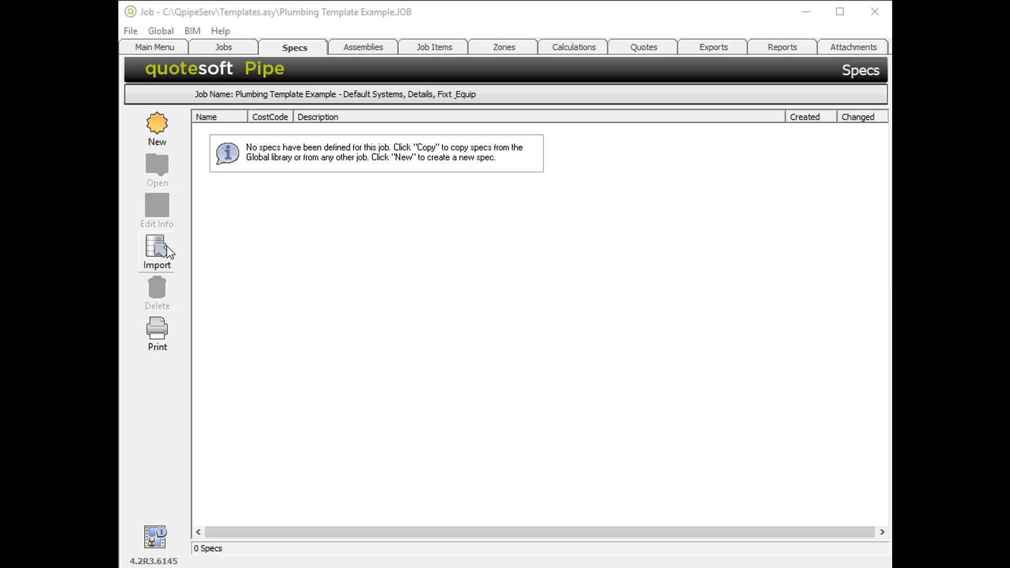
Step: Start a spec import and examine the specs available in the Global library and the HVAC, Plumbing and Templates folders, including Industrial Template
click(167, 251)
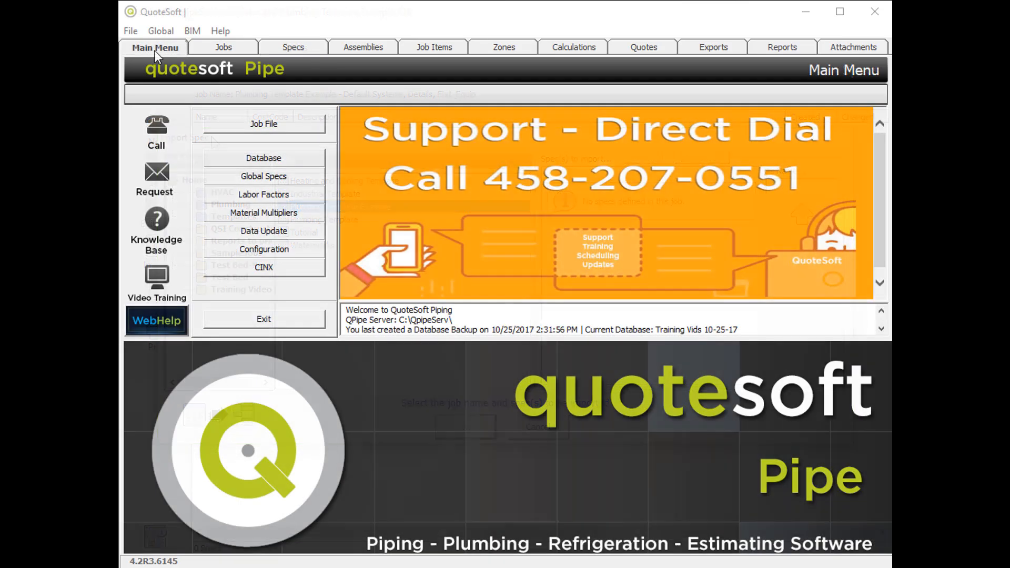
click(154, 50)
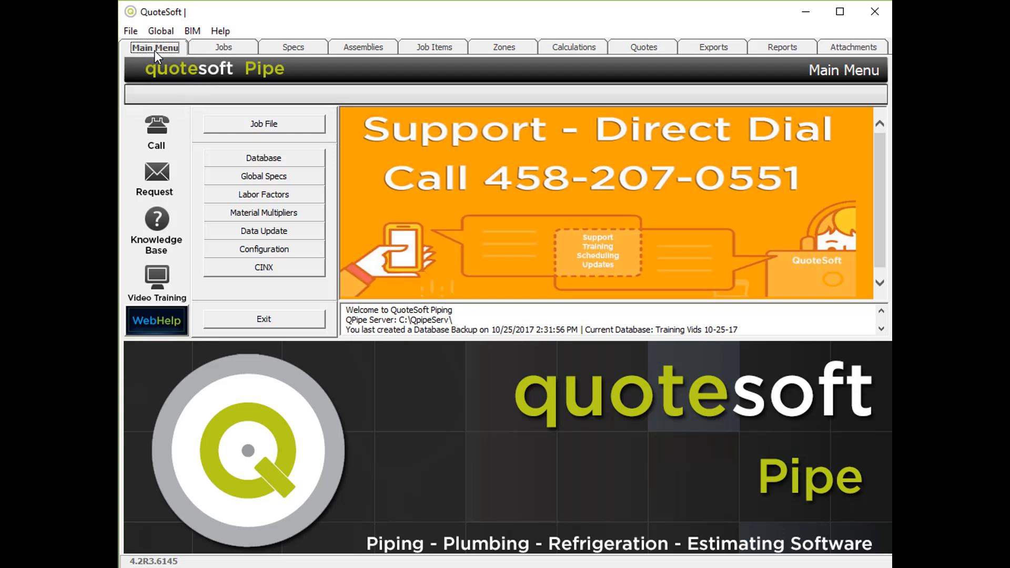
click(268, 176)
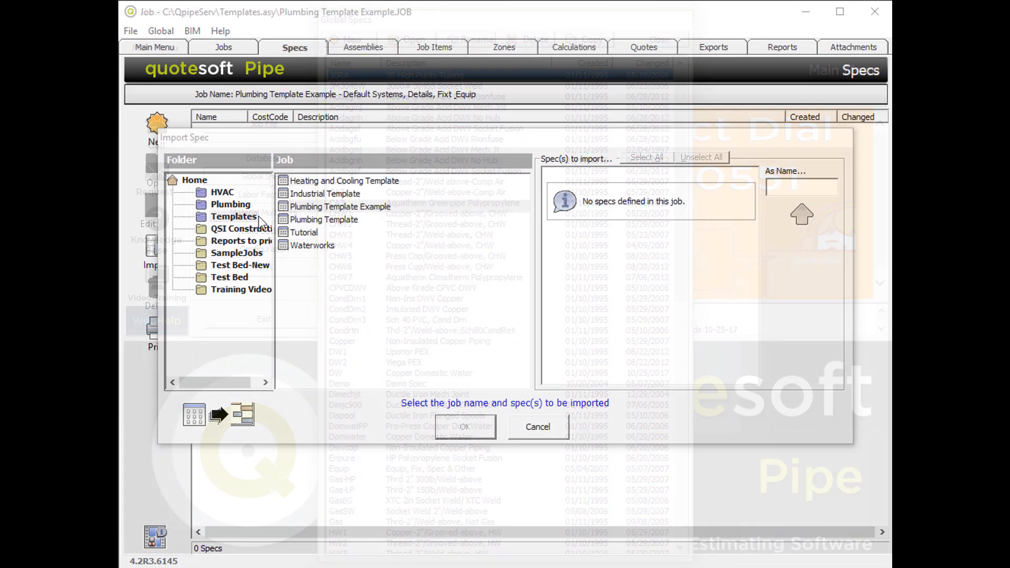
click(199, 180)
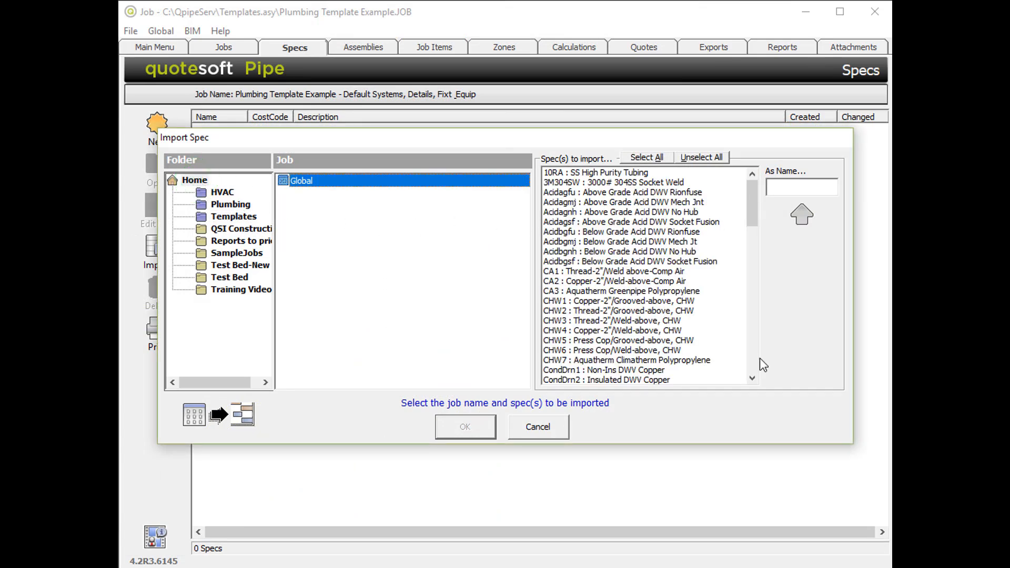
click(752, 378)
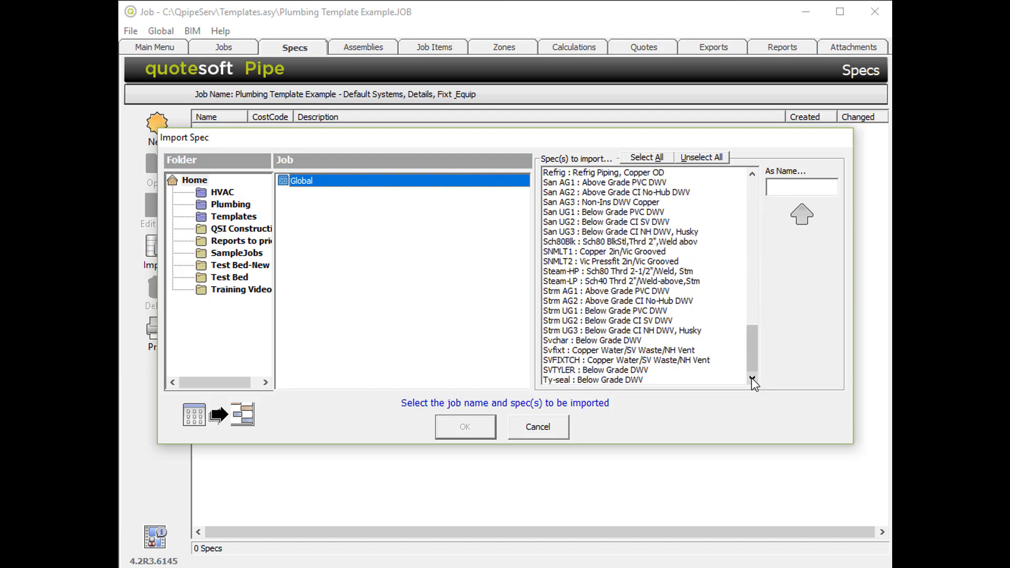
click(231, 193)
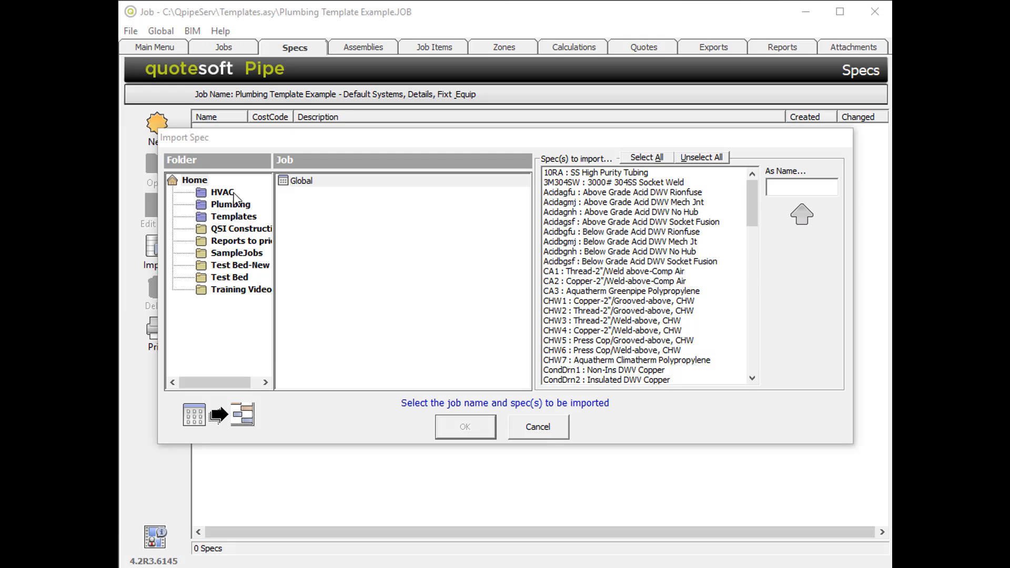
click(234, 203)
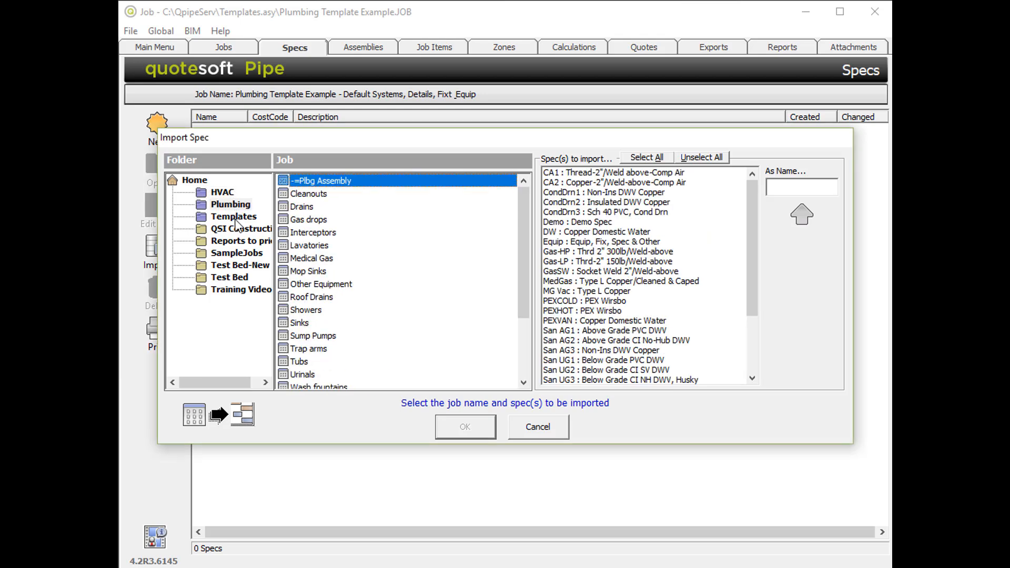
click(235, 217)
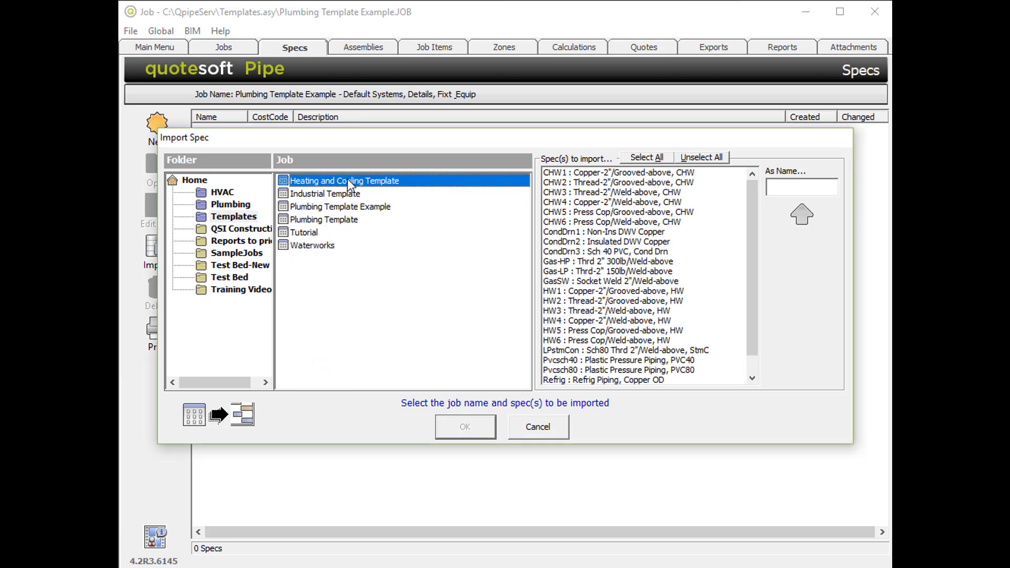
click(349, 195)
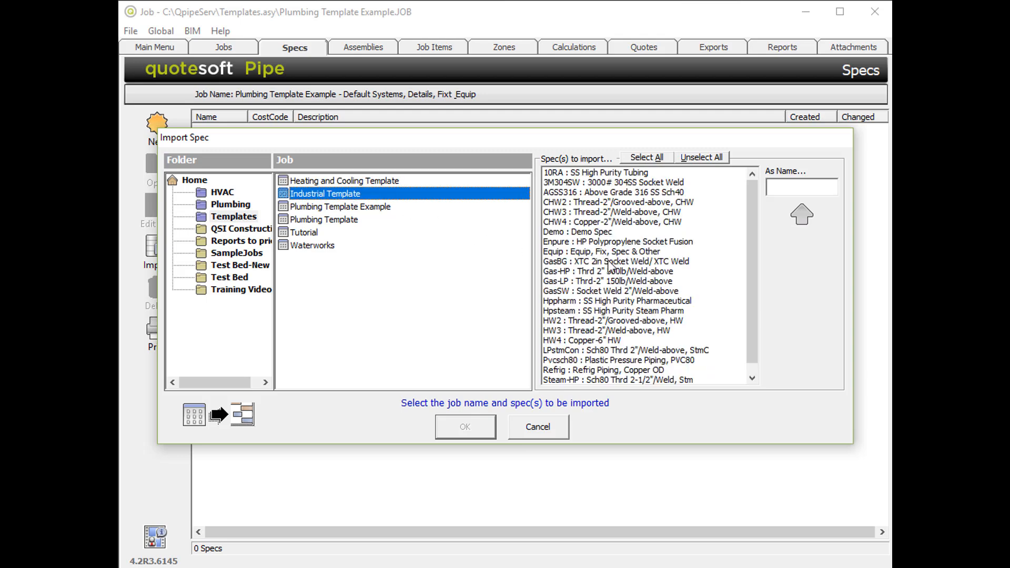
click(752, 379)
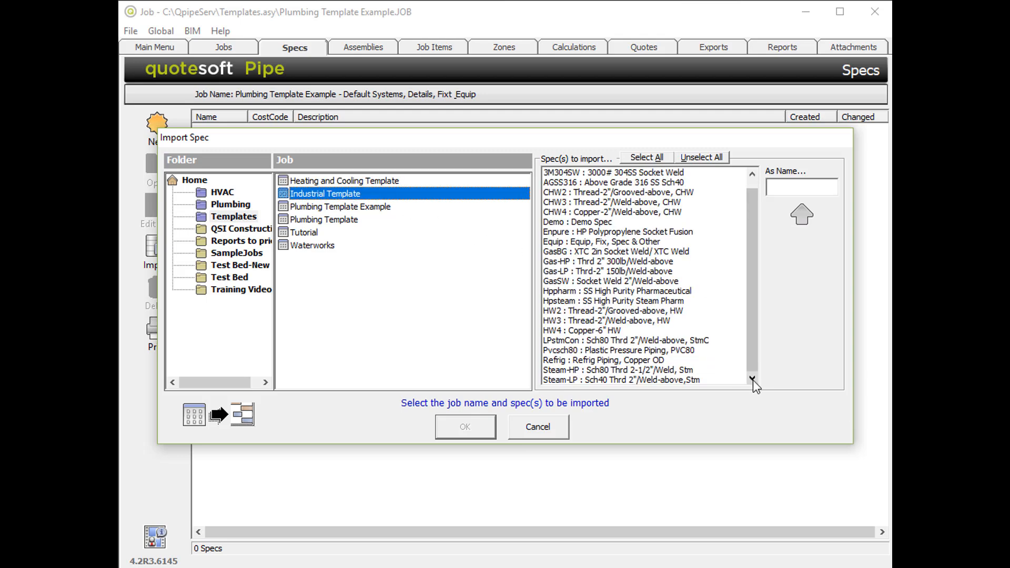
Step: Import the Dom Wtr : Copper Domestic Water spec from the Plumbing Template job in the Templates folder
click(253, 219)
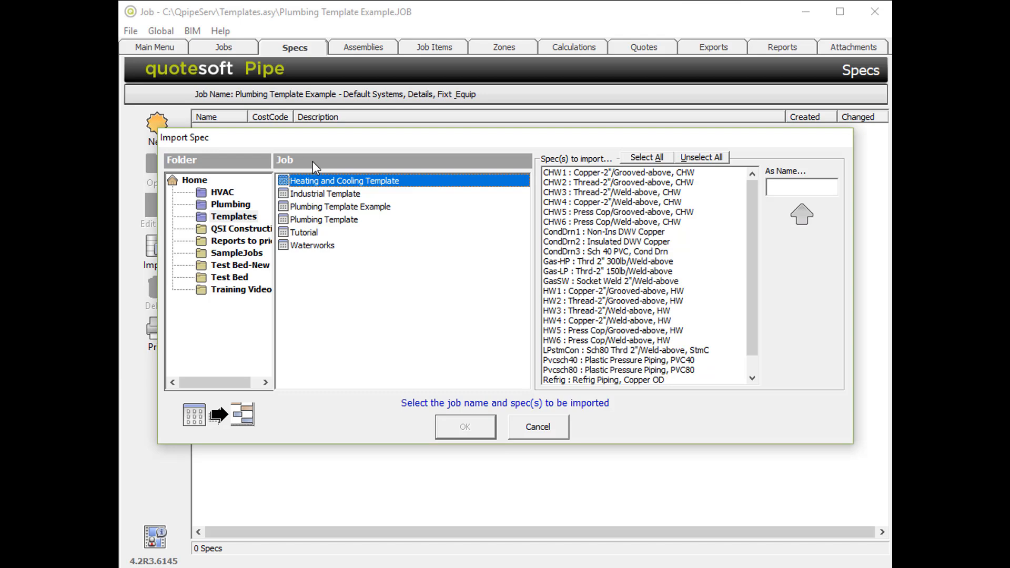
click(314, 220)
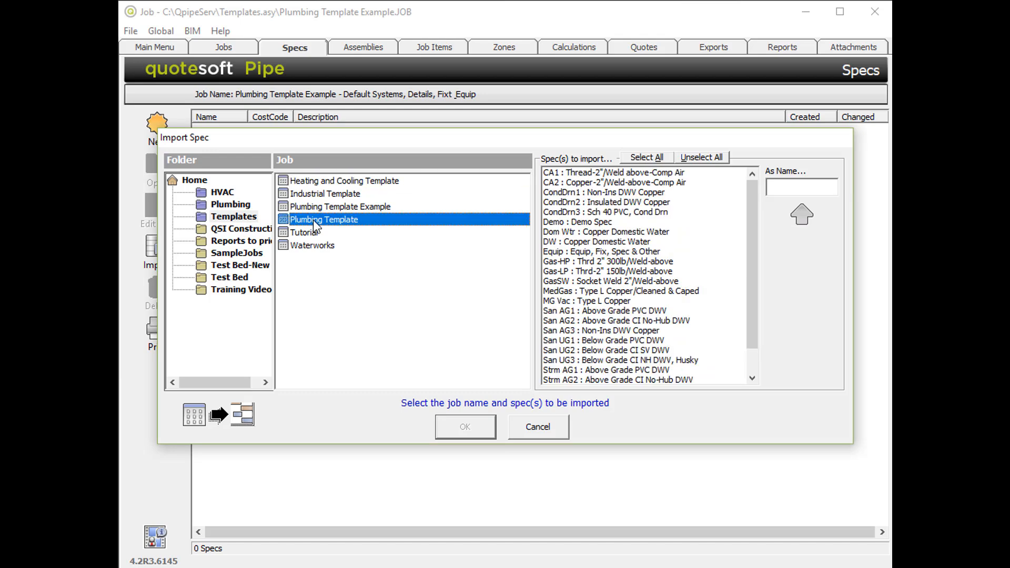
click(572, 232)
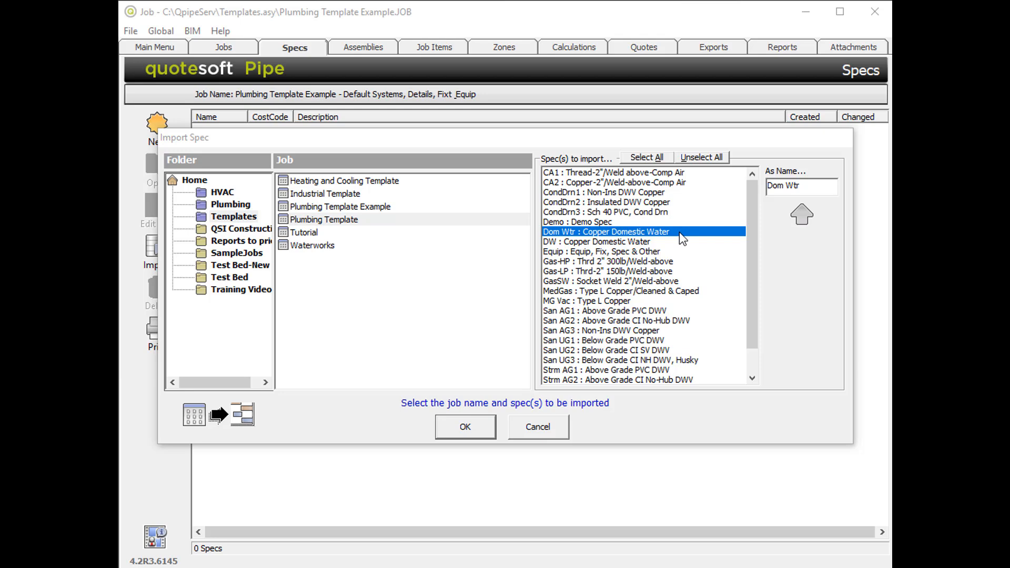
click(465, 426)
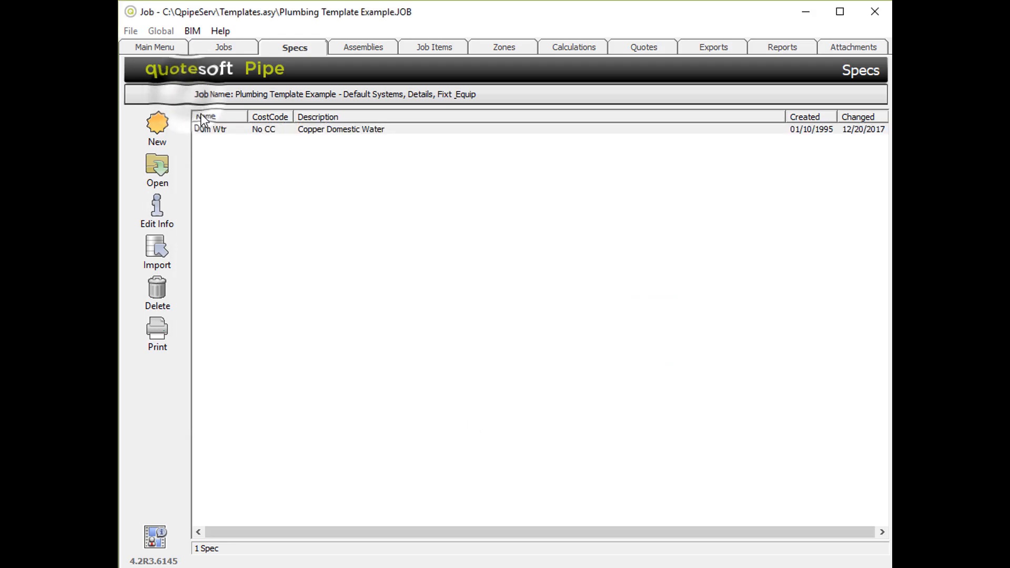
Step: Edit the info of the Dom Wtr spec and change its name to DCW
click(233, 129)
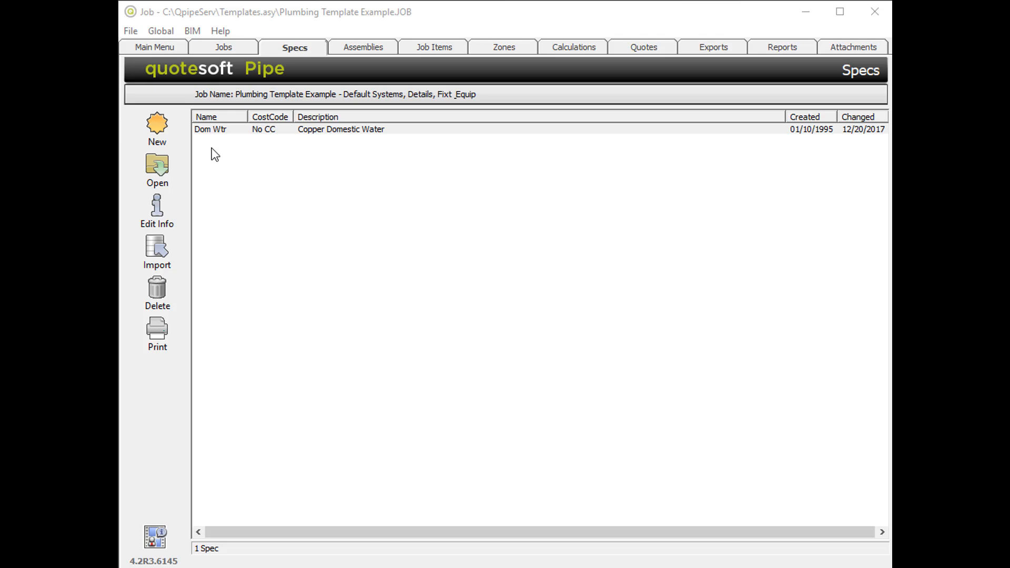
click(215, 136)
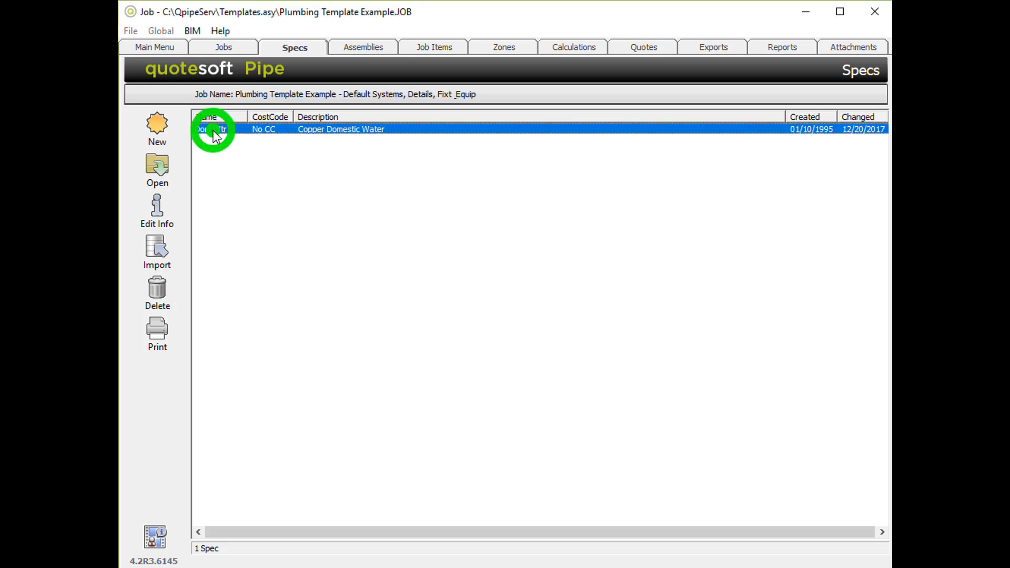
click(163, 207)
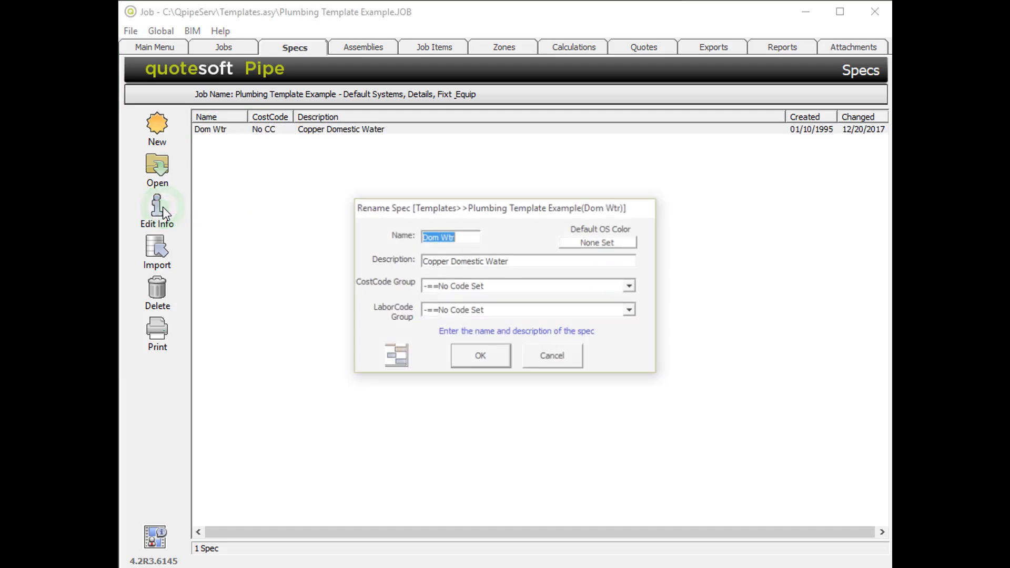
click(467, 236)
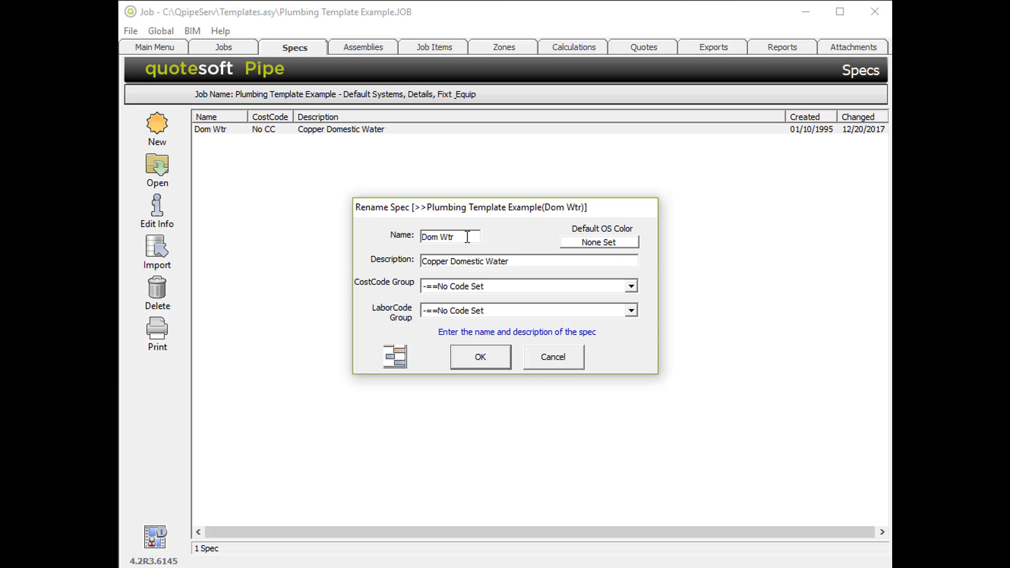
click(462, 239)
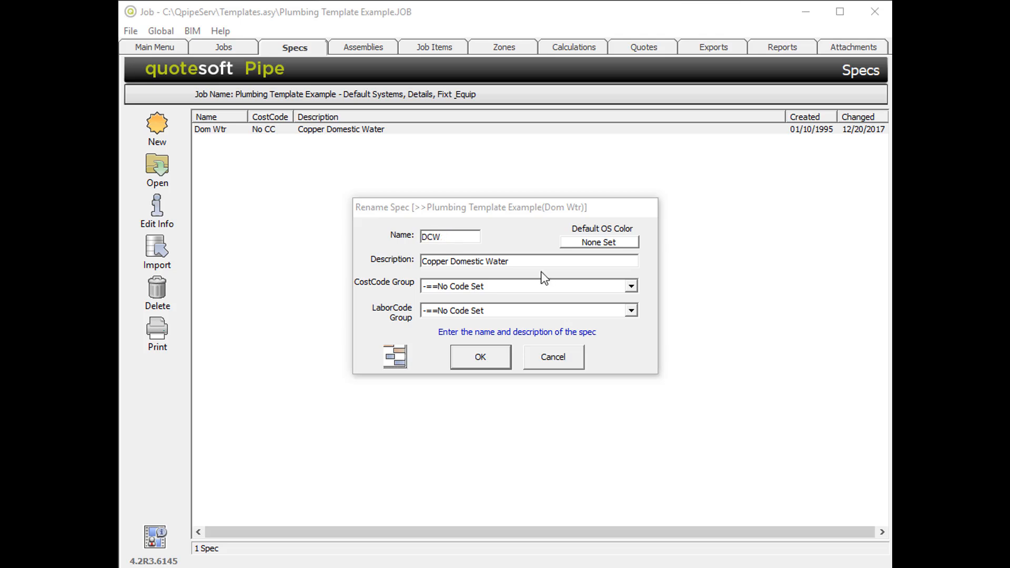
Step: Replace the spec's description with "Cop L - LF Sold - 1in Insul - Galv Clevis"
click(519, 259)
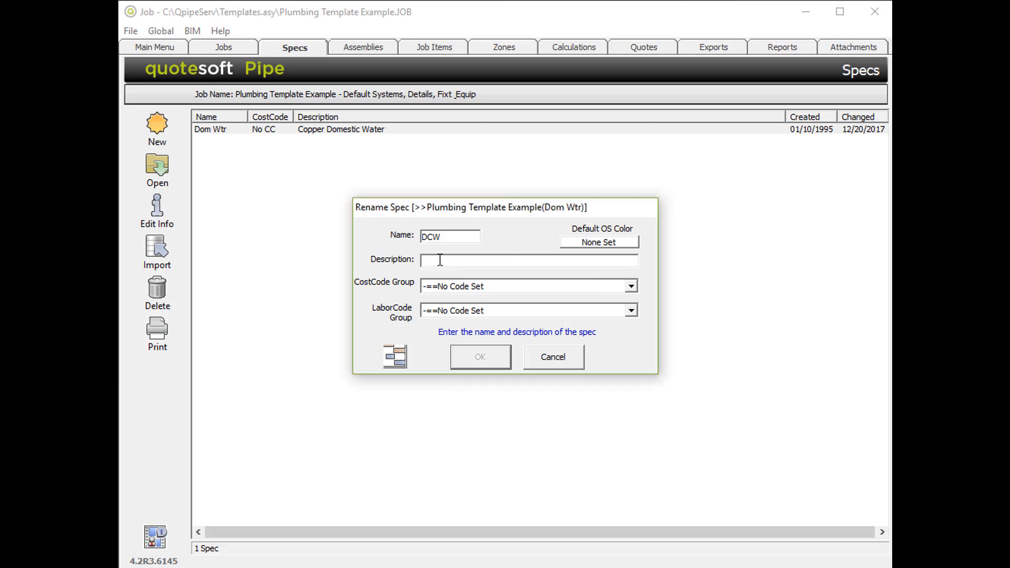
text(Cop Hard)
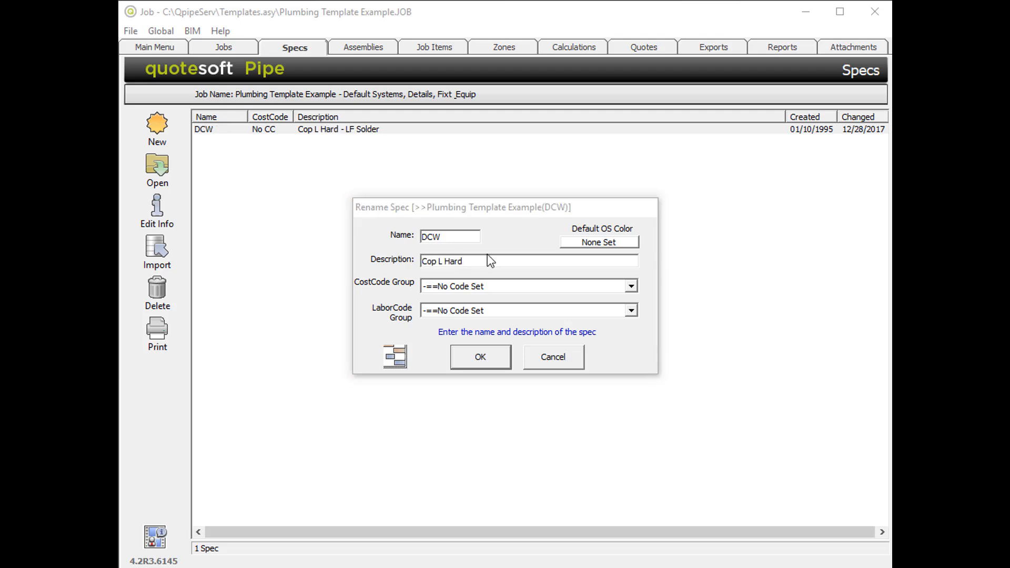
click(483, 262)
text(- Lead Free Solder)
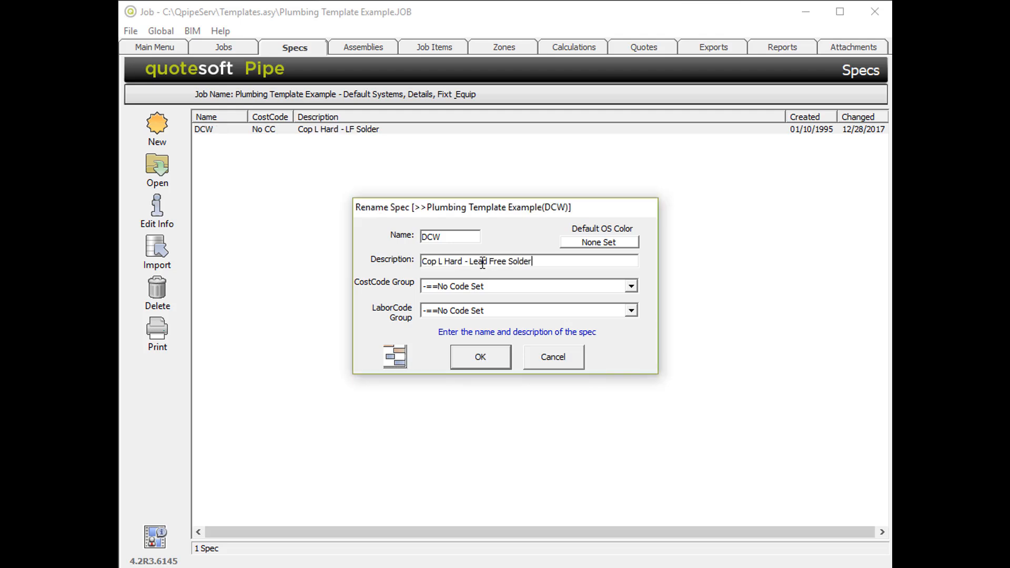
click(551, 262)
text(- 1" Insul - Galv Clevis)
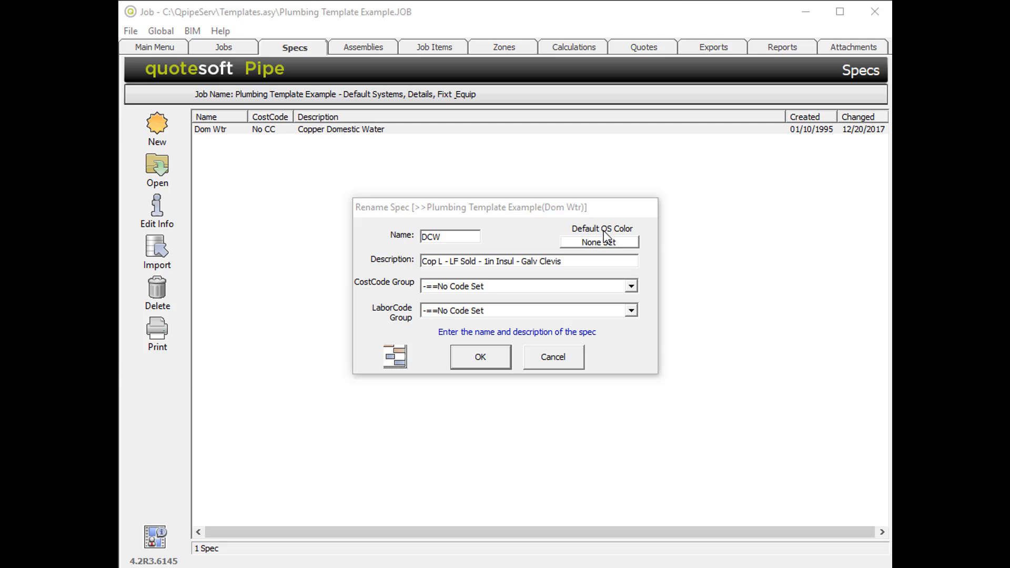
Step: Set the spec's default OS color to bright blue and save the changes, updating the zones and assemblies that use it
click(604, 231)
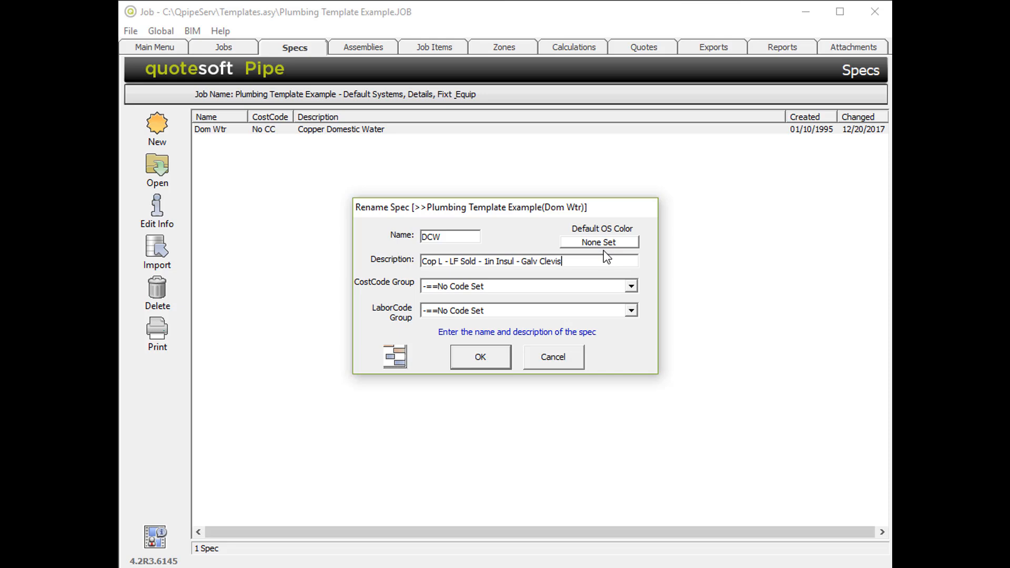
click(602, 243)
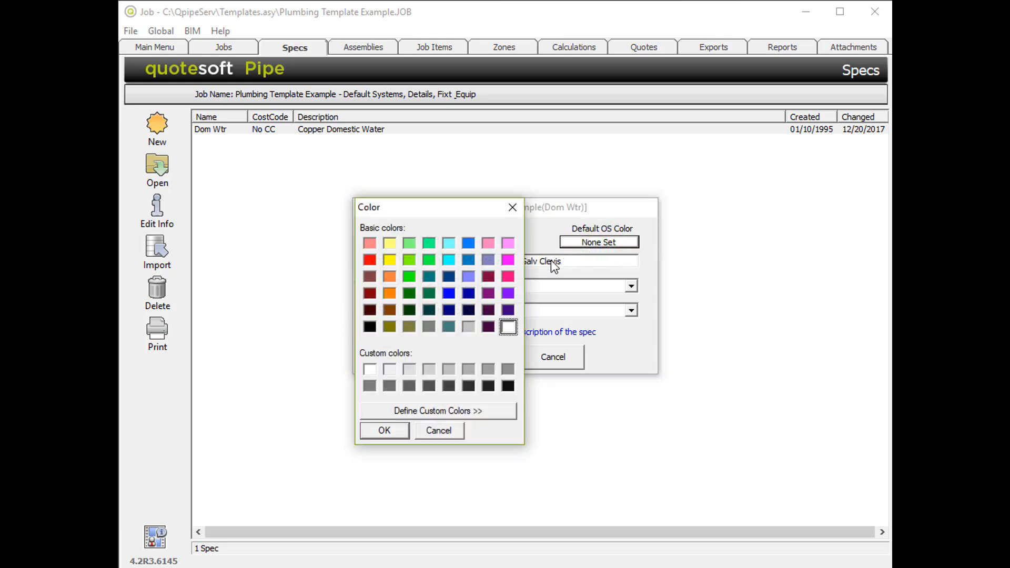
click(469, 244)
click(387, 432)
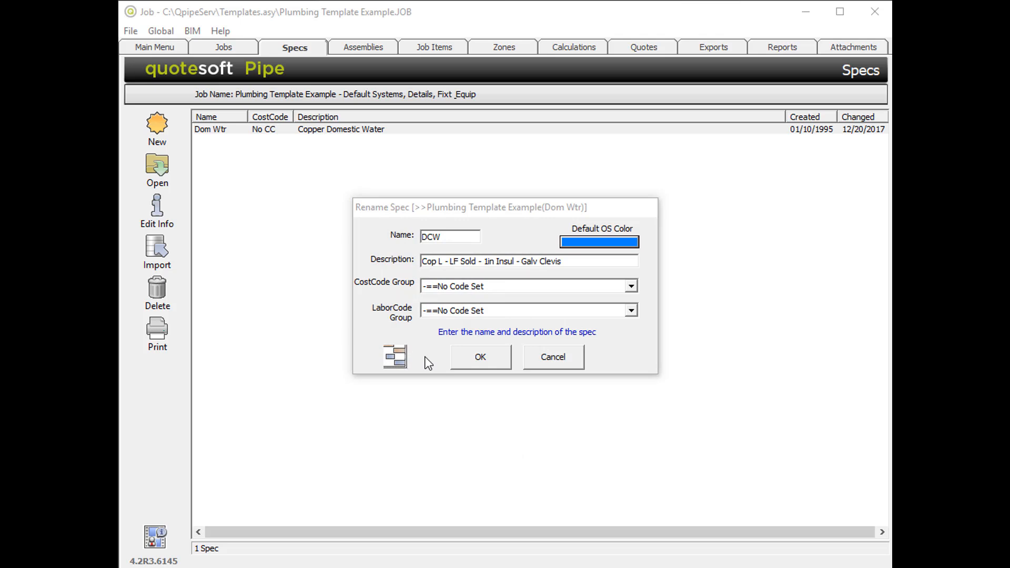
click(476, 360)
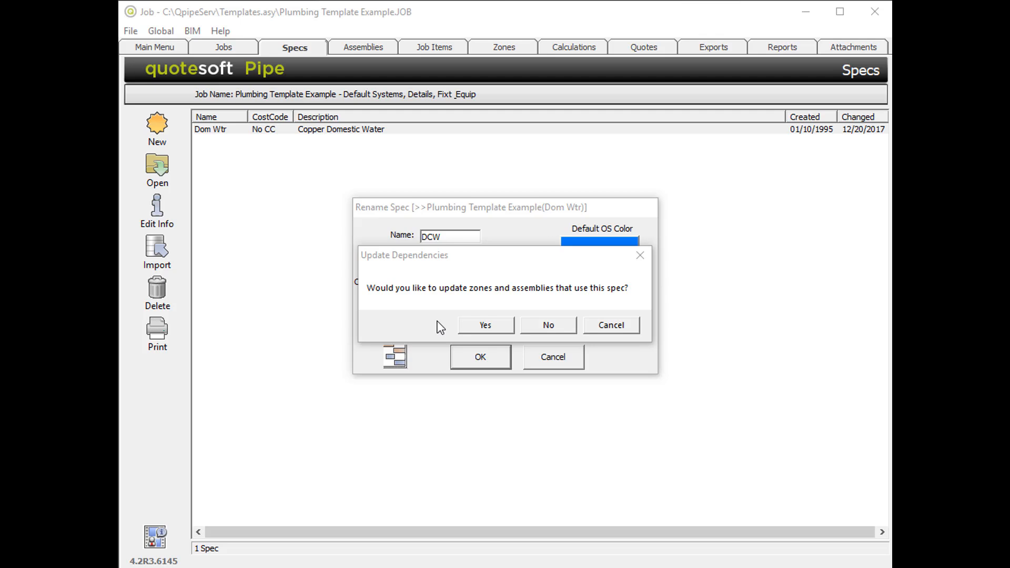
click(486, 325)
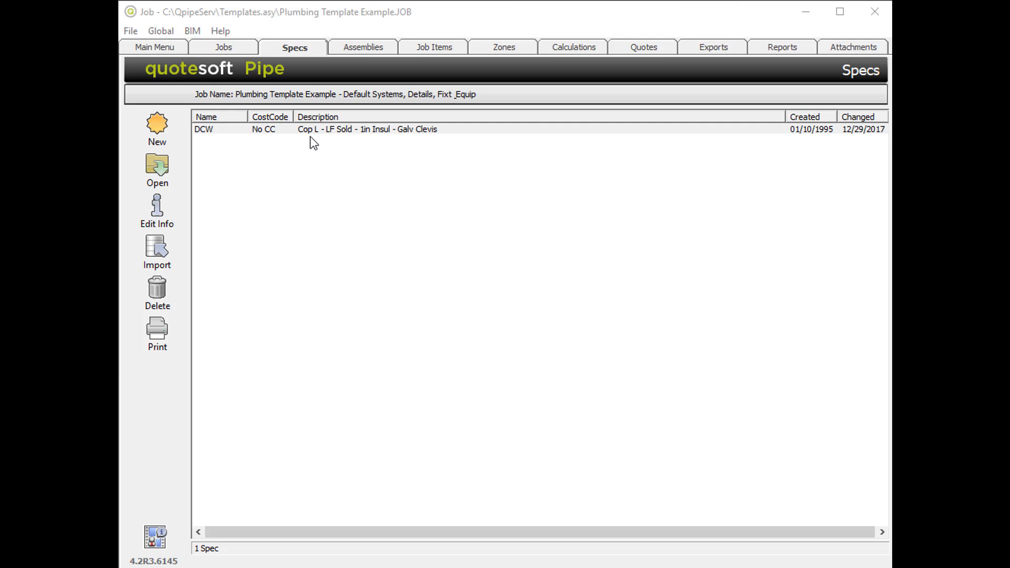
Step: Open the DCW spec and examine its pipe, fitting, valve, flange, hanger, spacing, insulation and specialty items
click(208, 129)
click(157, 165)
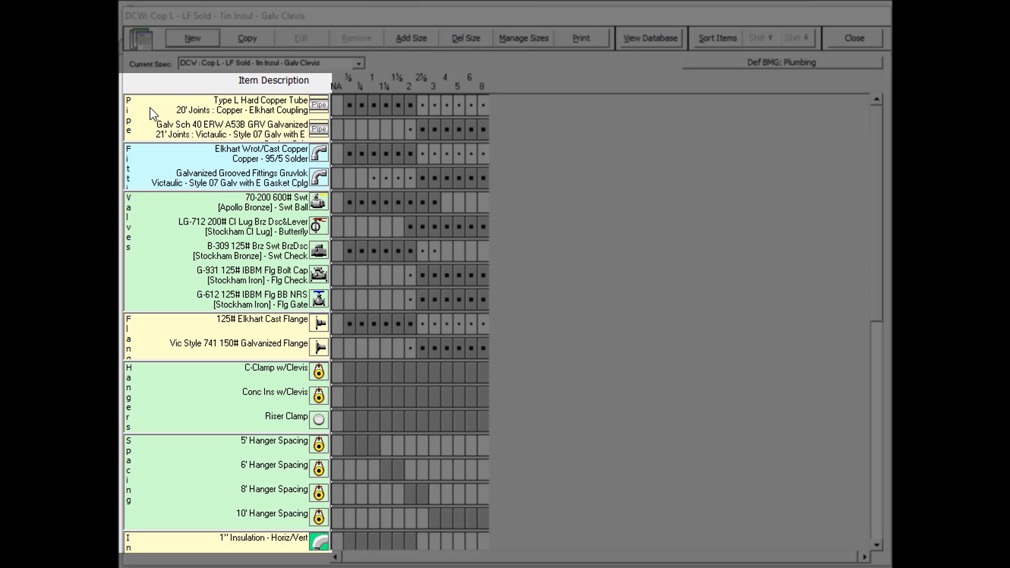
click(150, 109)
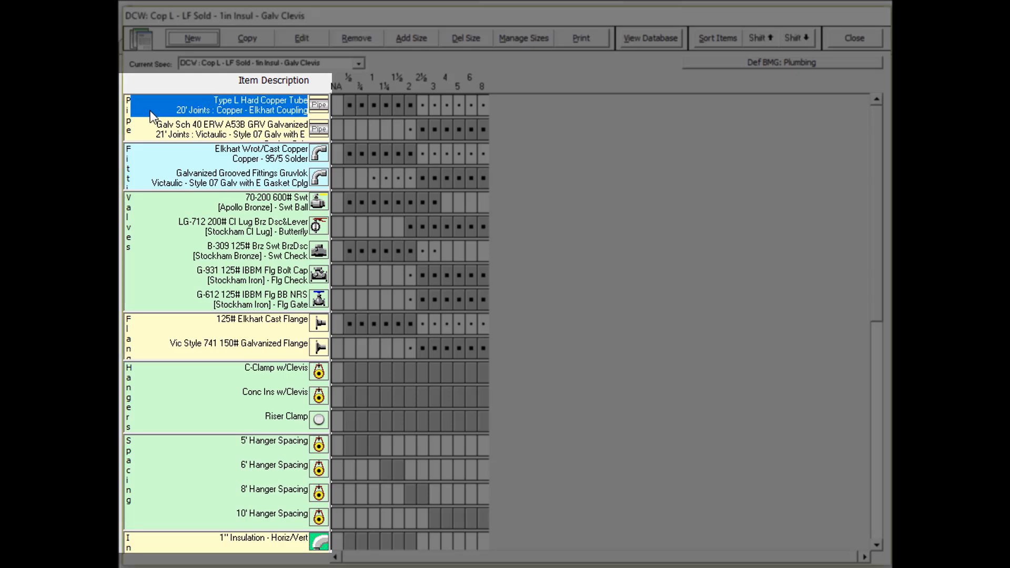
click(154, 153)
click(157, 197)
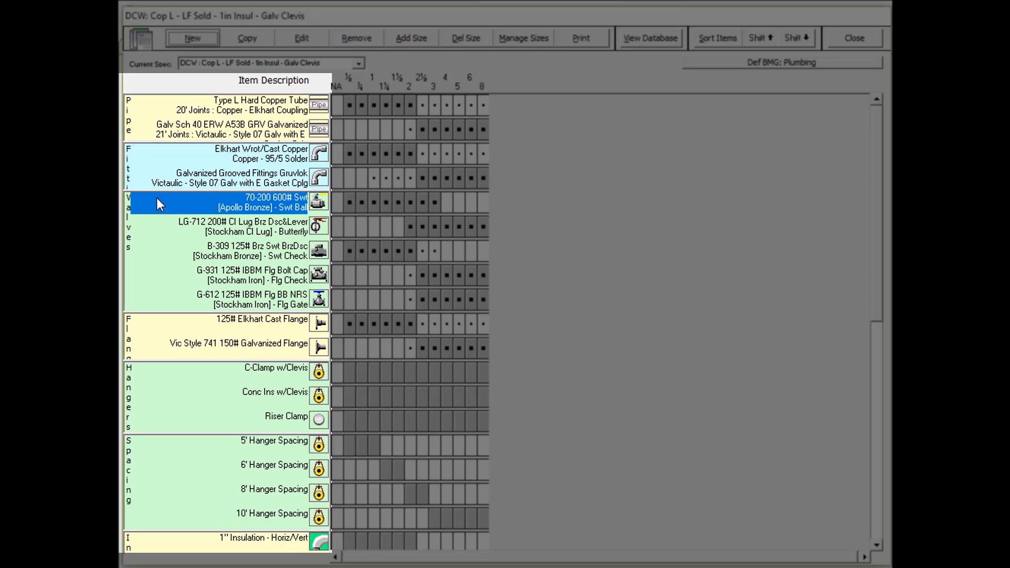
click(194, 326)
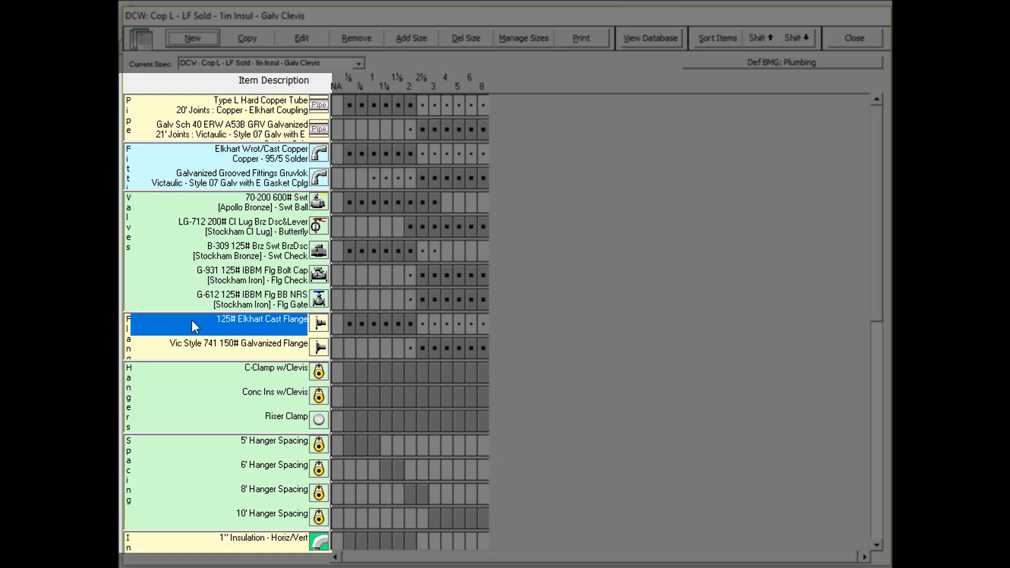
click(187, 373)
click(181, 447)
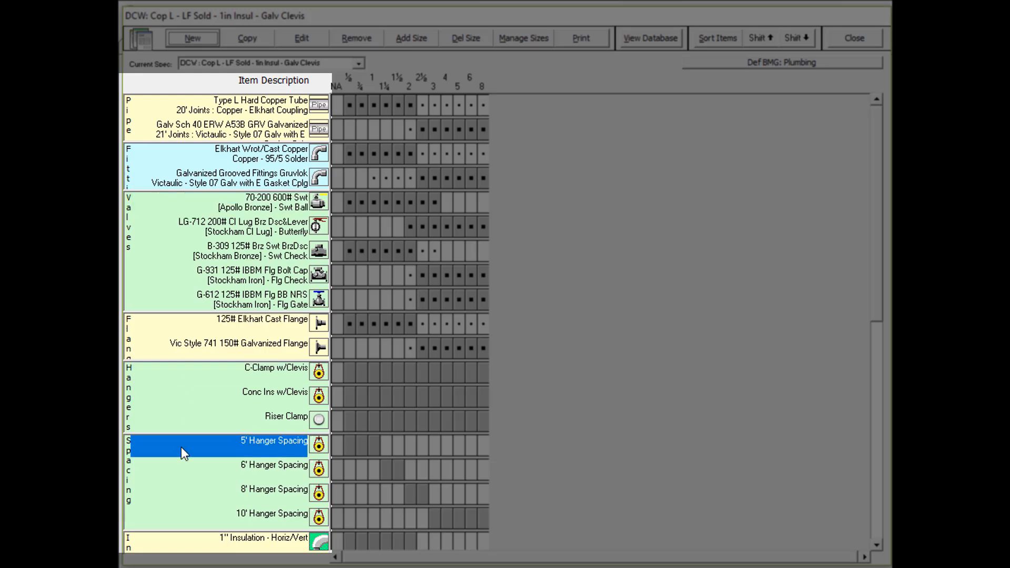
scroll(606, 491, down, 3)
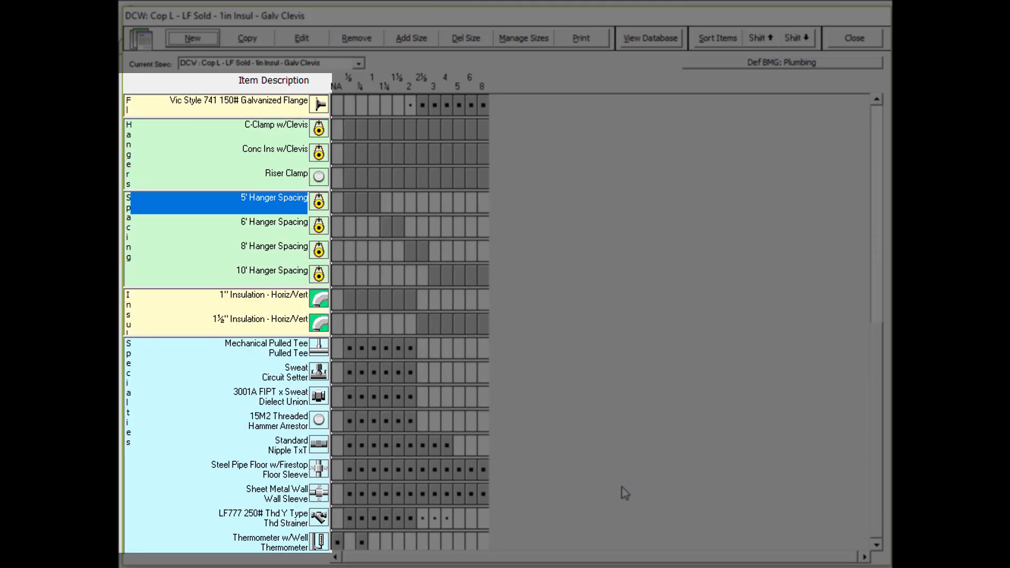
click(257, 301)
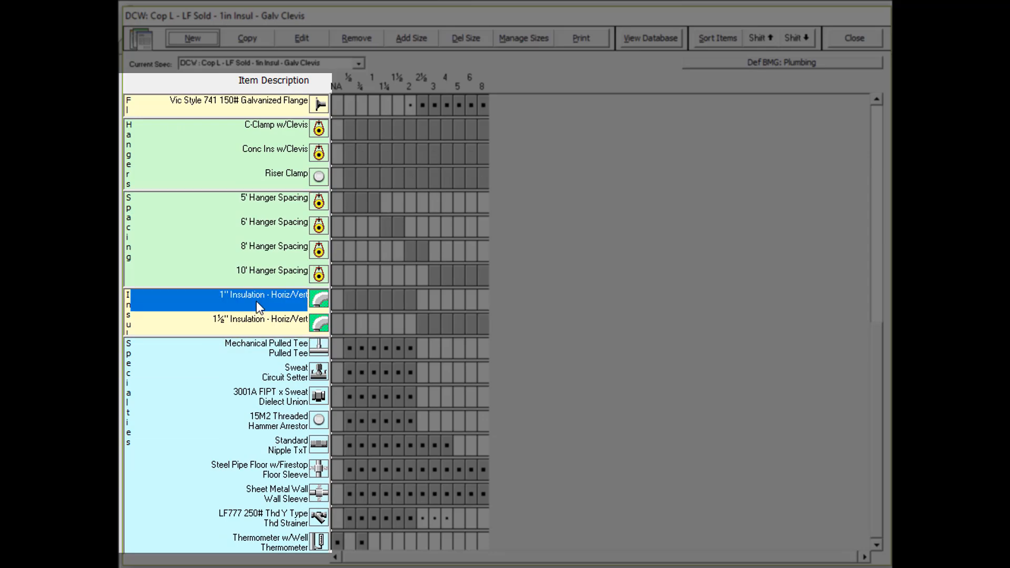
click(253, 346)
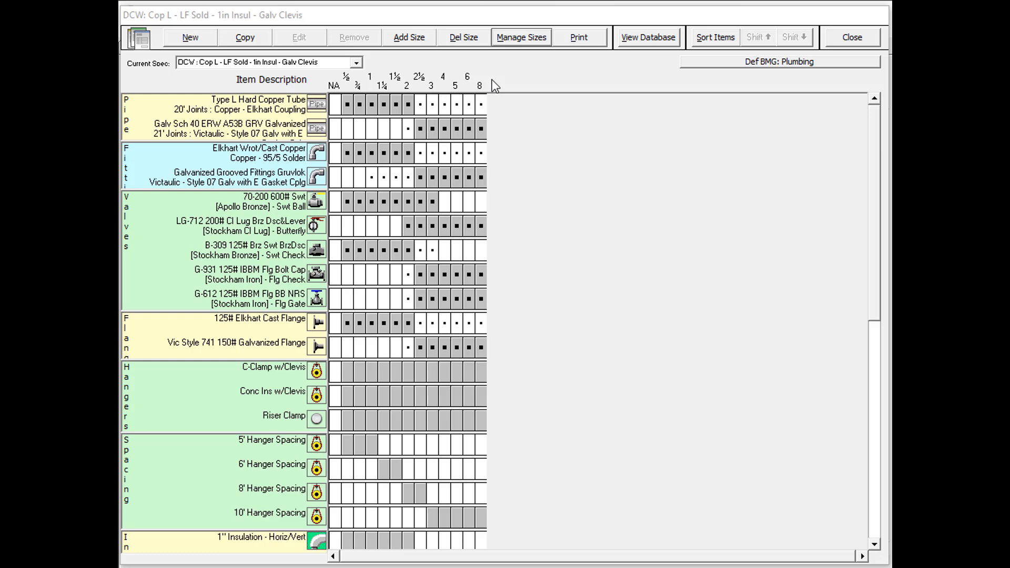
Step: Add the ¼ size to the DCW spec's sizes
click(412, 79)
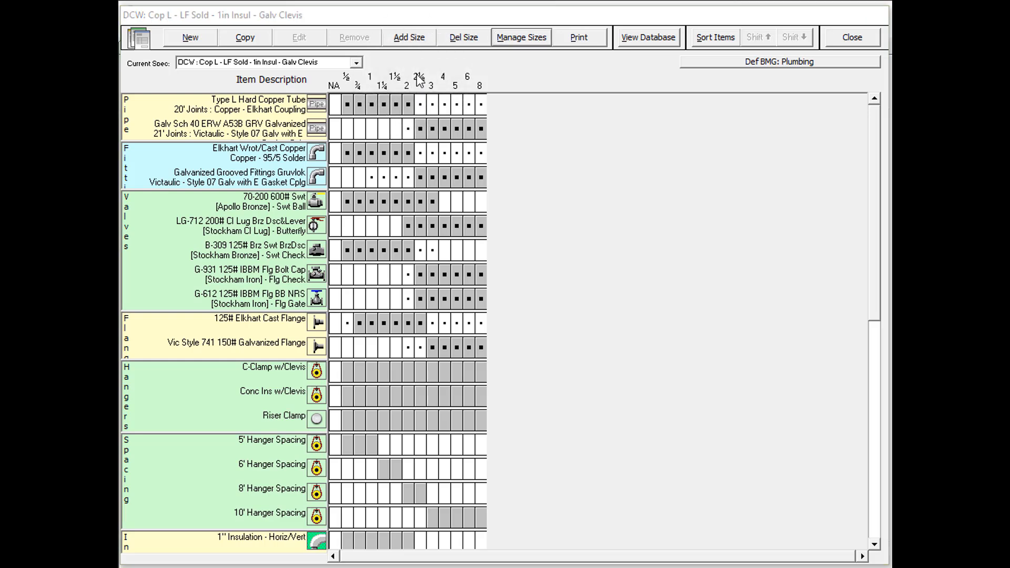
click(520, 38)
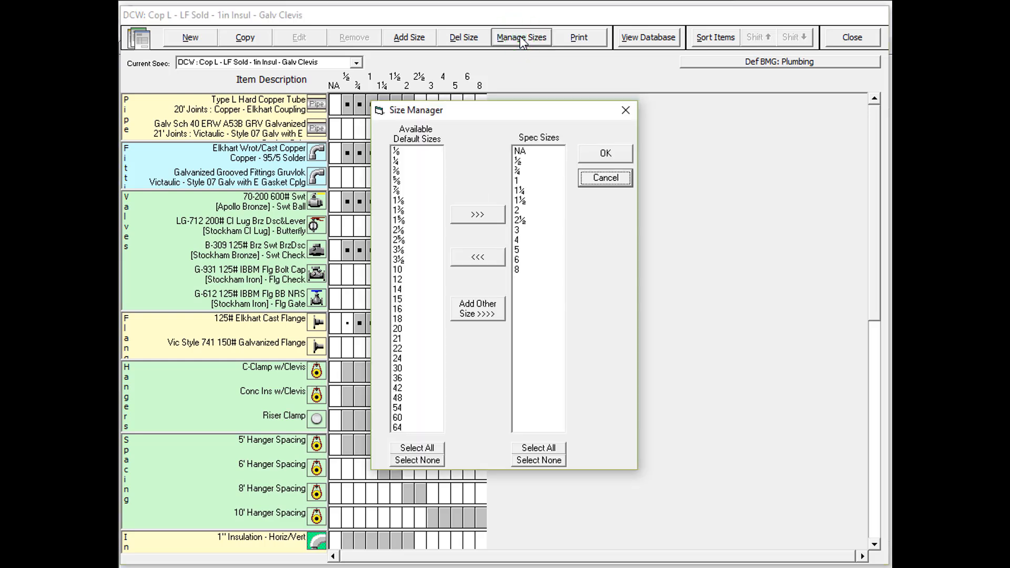
click(479, 113)
click(399, 161)
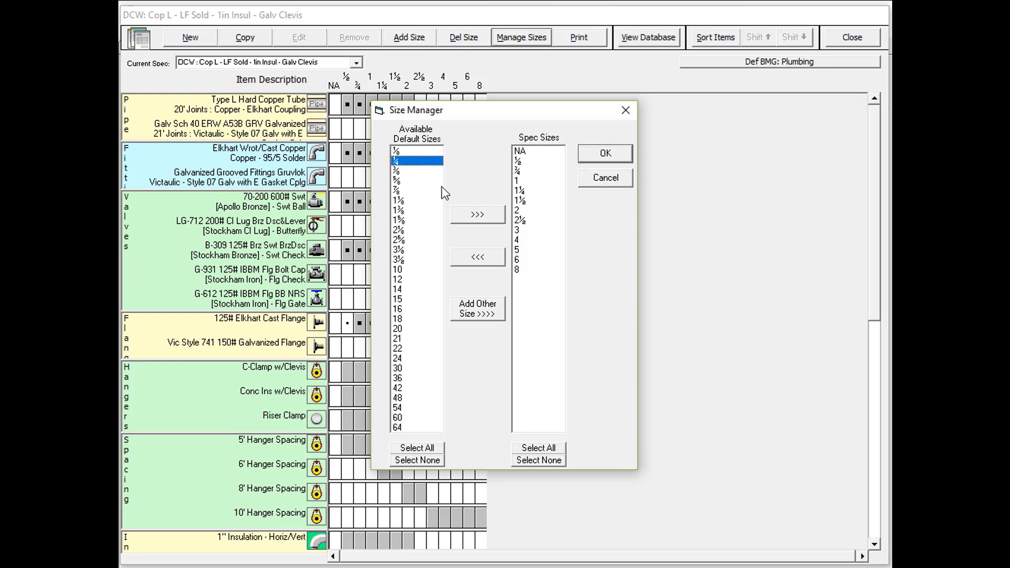
click(478, 220)
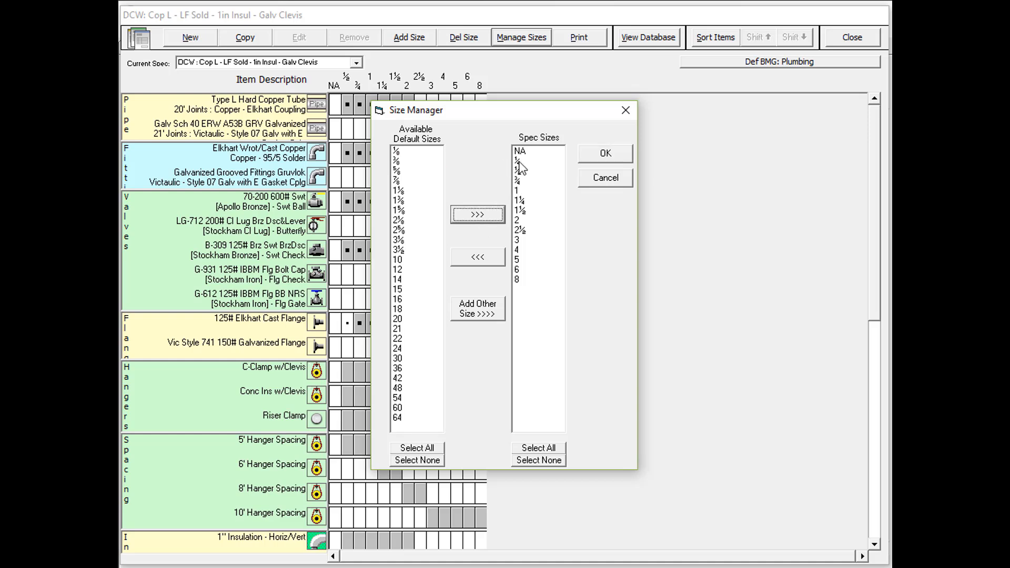
click(605, 155)
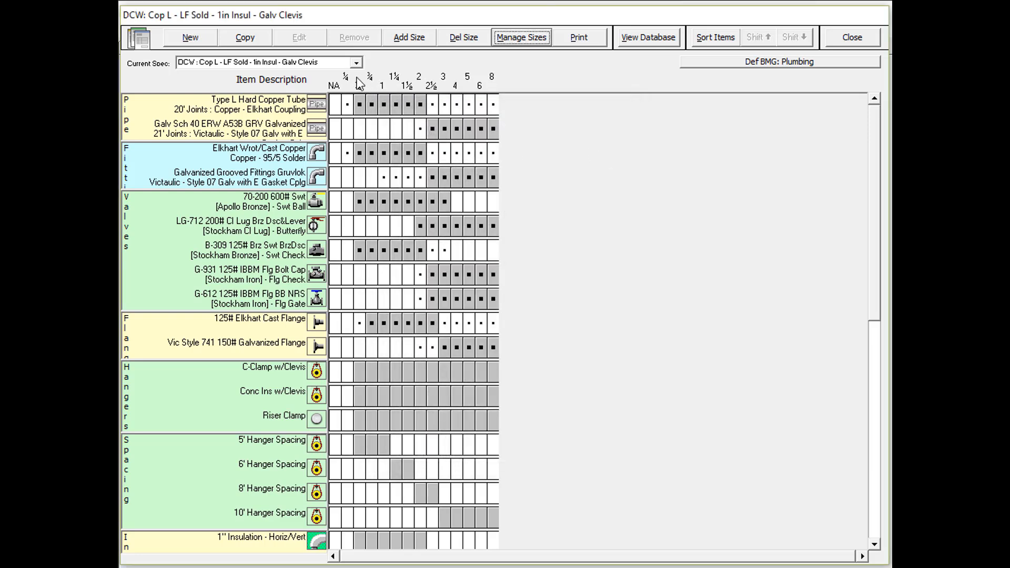
Step: Remove the 5 size from the DCW spec's sizes
key(Return)
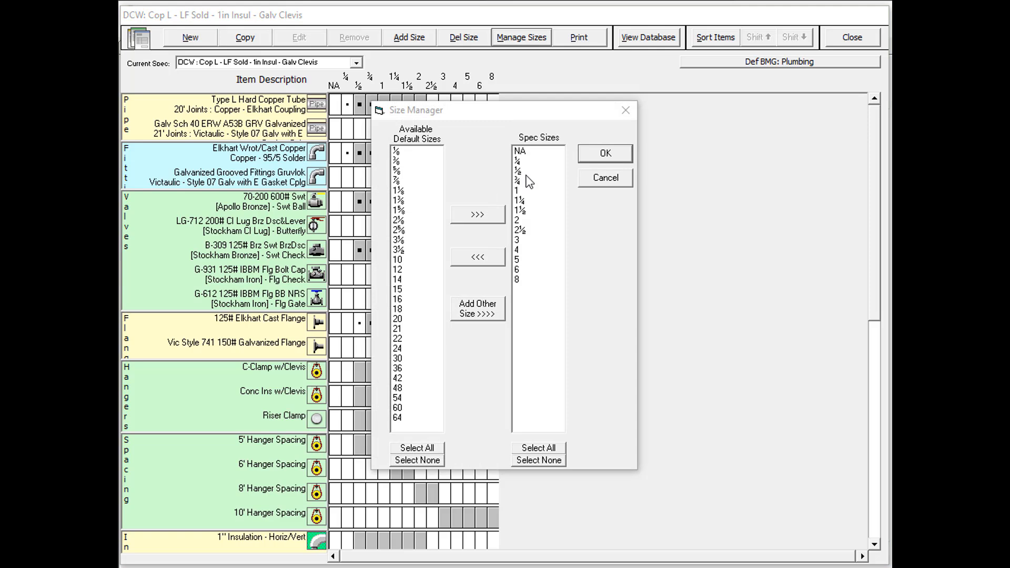
click(523, 260)
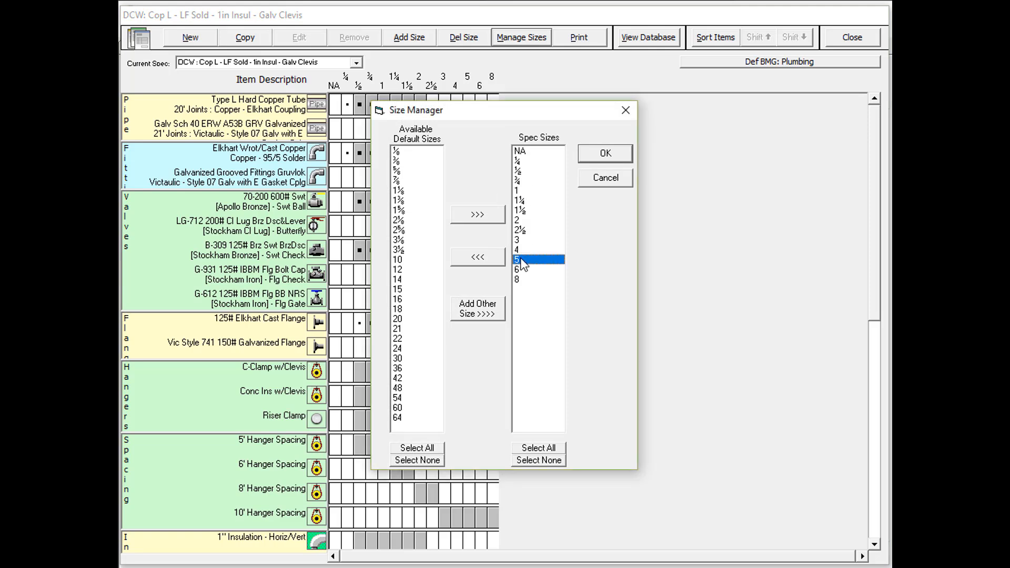
click(480, 258)
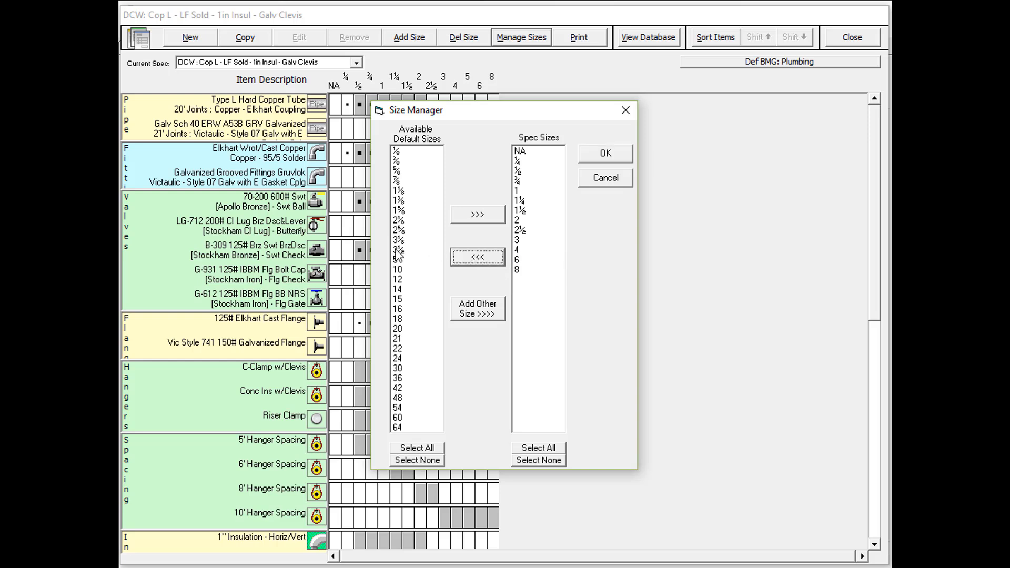
click(605, 154)
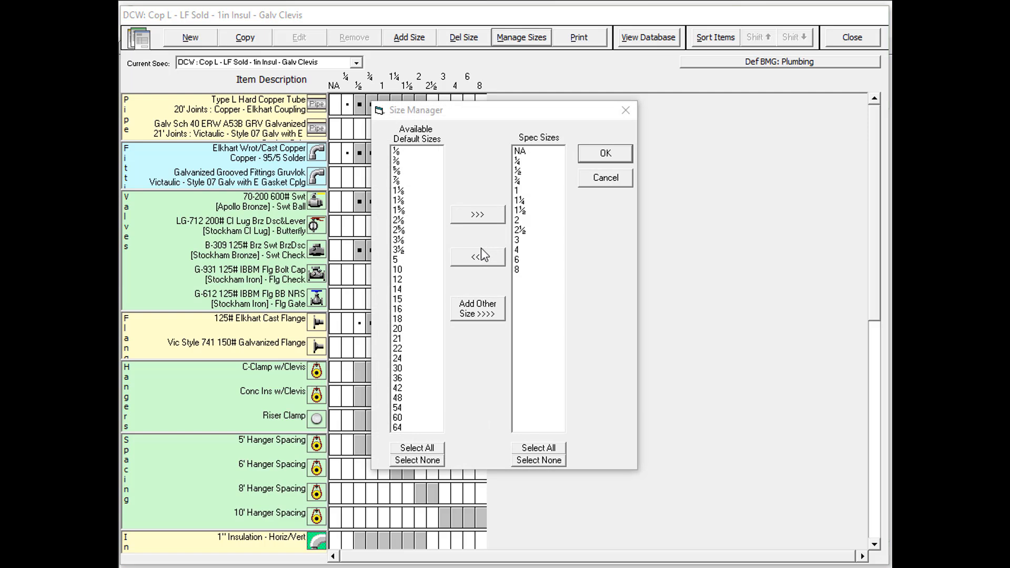
Step: Remove sizes 3, 4, 6 and 8 from the spec's size list and add sizes 4, 5, 6, 8 and 10
drag(523, 241, 524, 277)
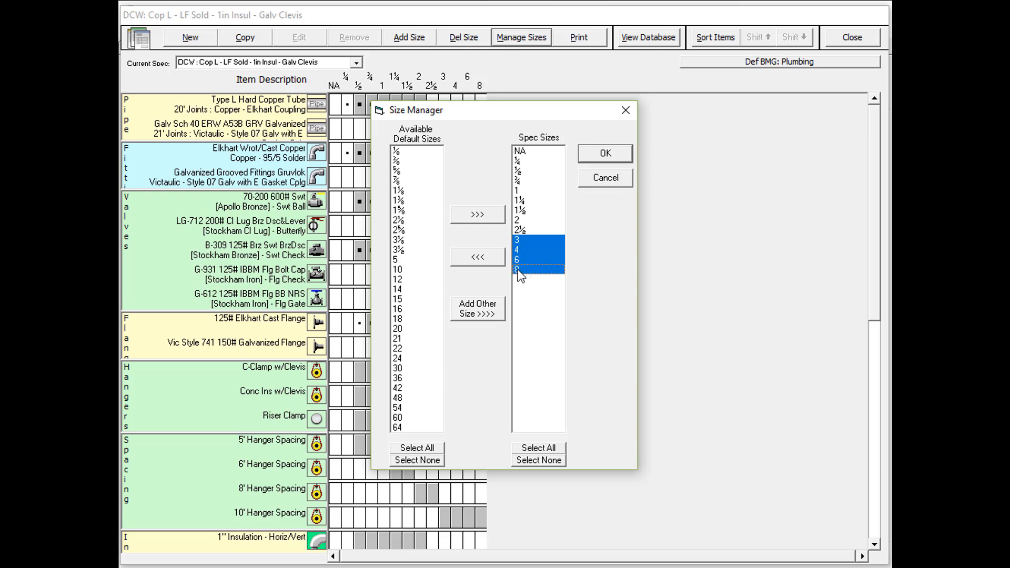
click(487, 258)
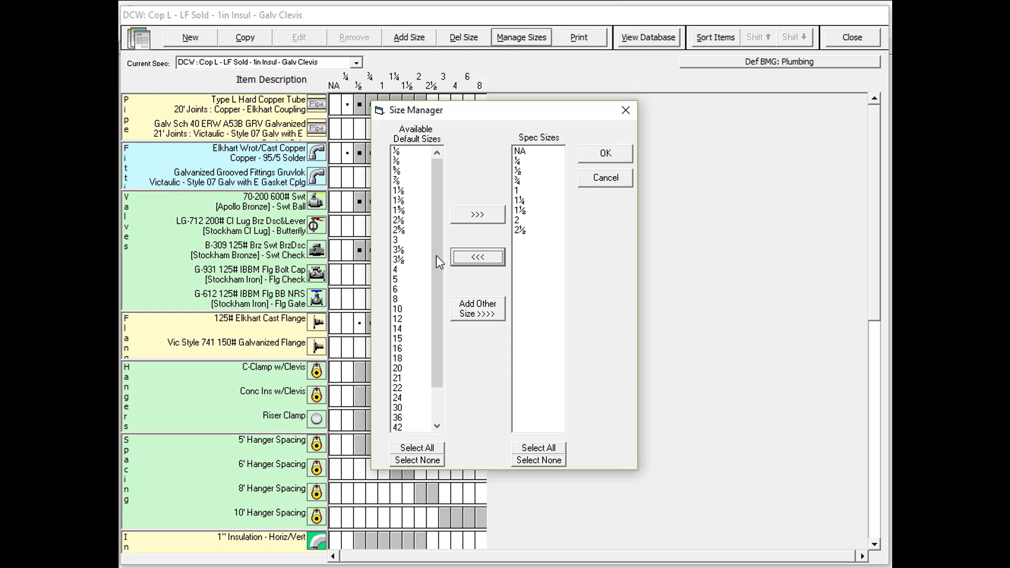
click(400, 270)
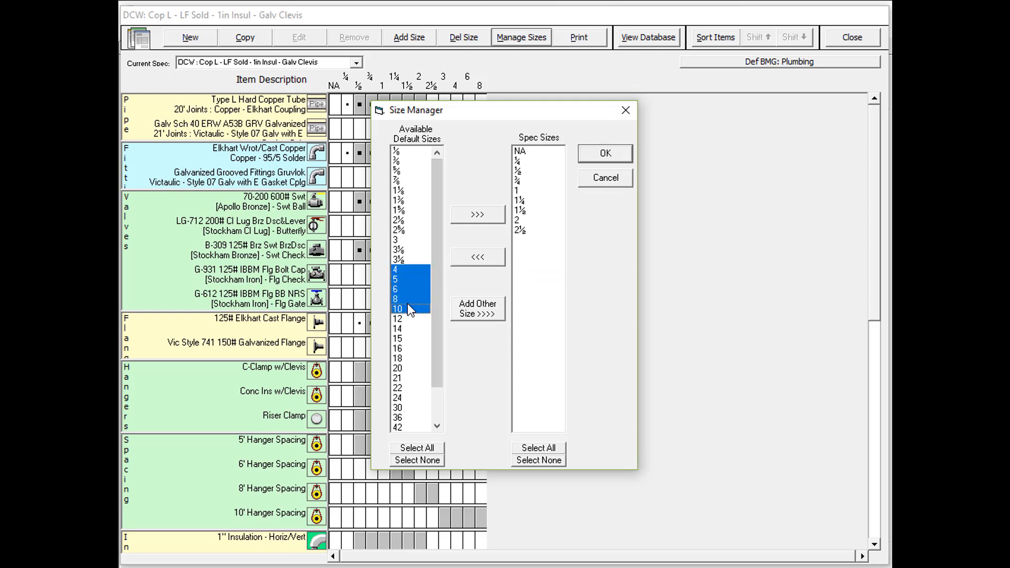
click(480, 218)
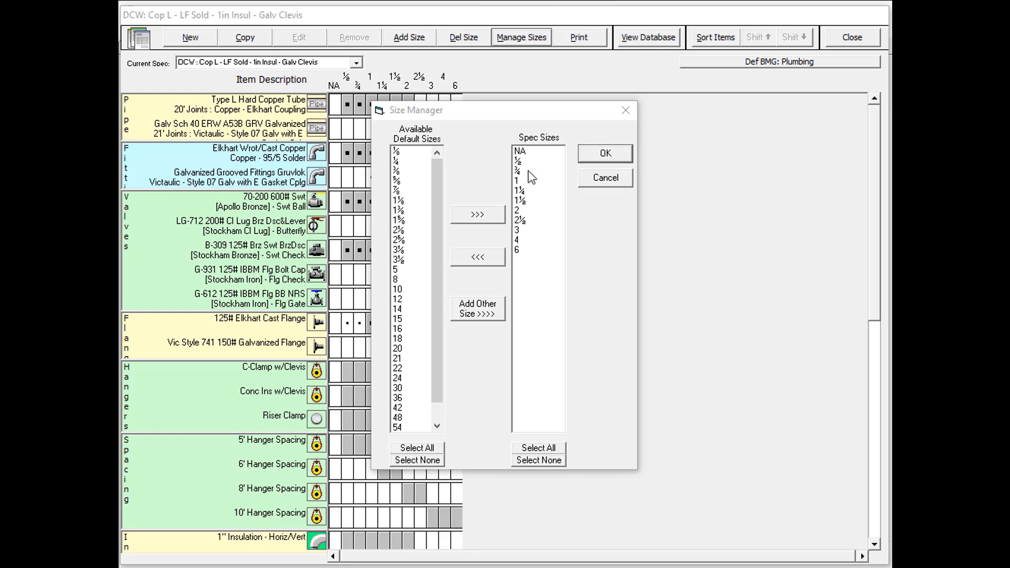
Step: Select sizes ½ through 6 in the spec's size list and accept the list
drag(526, 161, 538, 233)
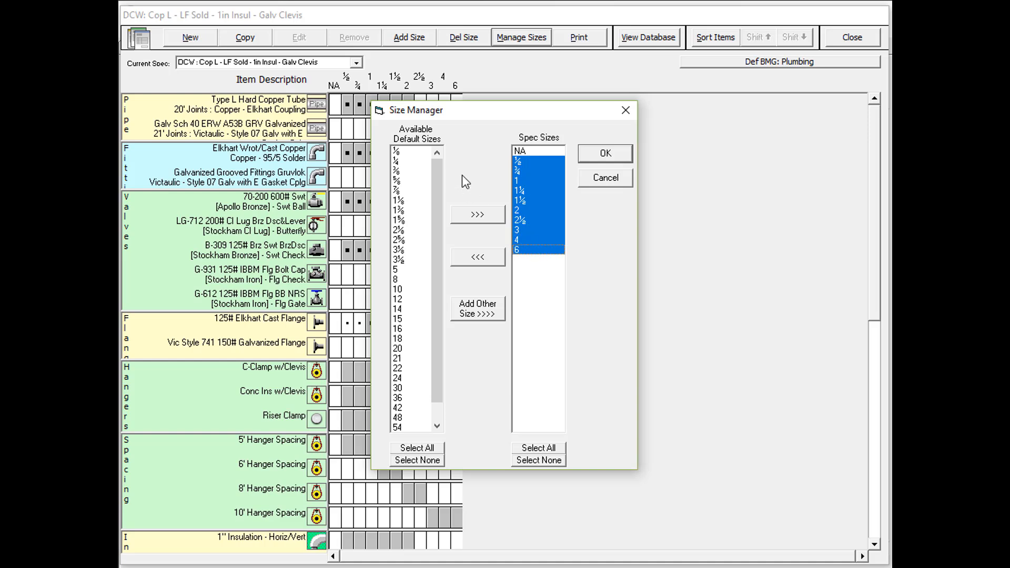
key(Return)
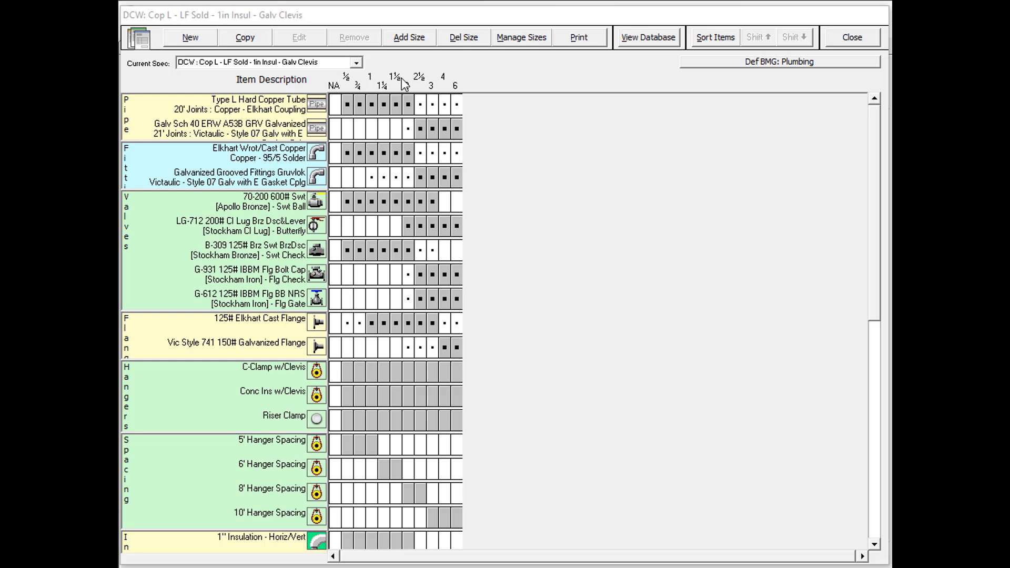
Step: Edit the Type L Hard copper tube pipe item to use the Elkhart Coupling joint class with a 10' joint length
click(260, 110)
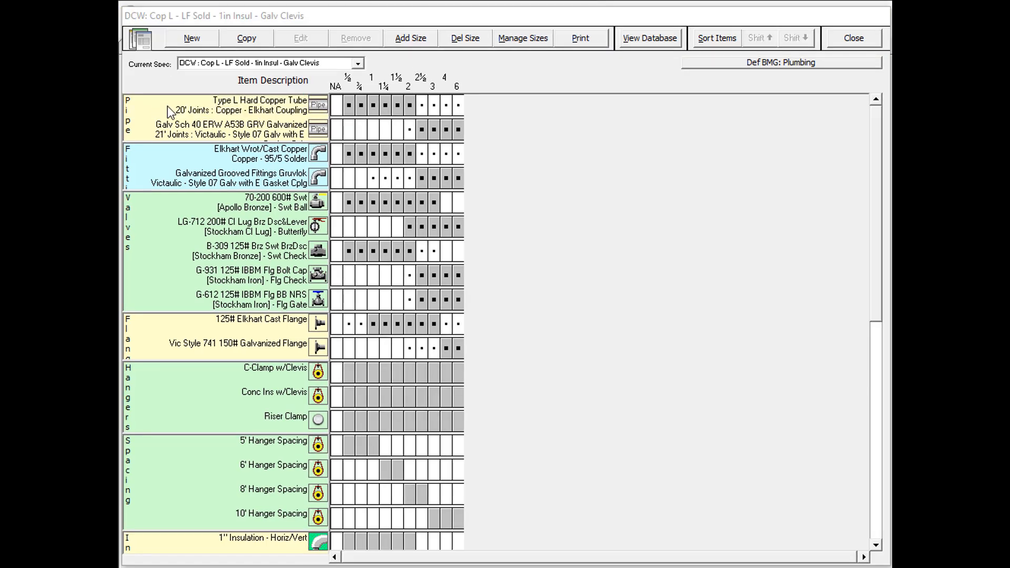
click(238, 107)
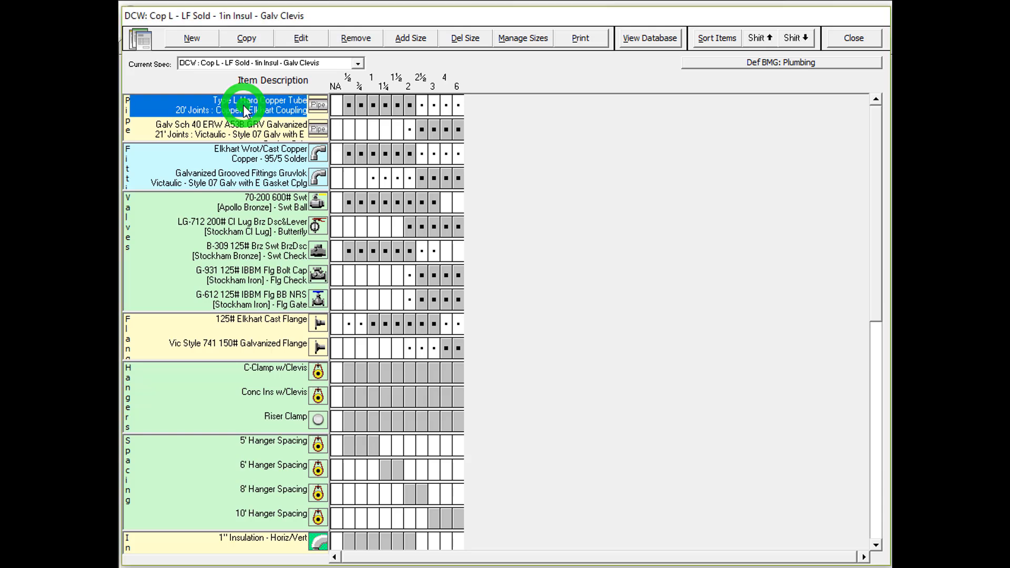
click(301, 39)
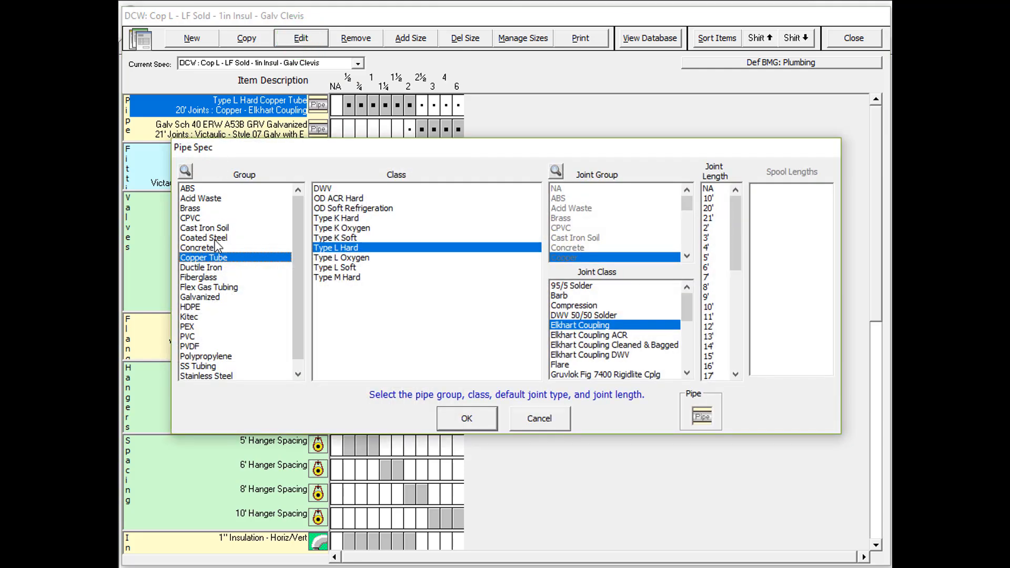
click(210, 263)
click(333, 248)
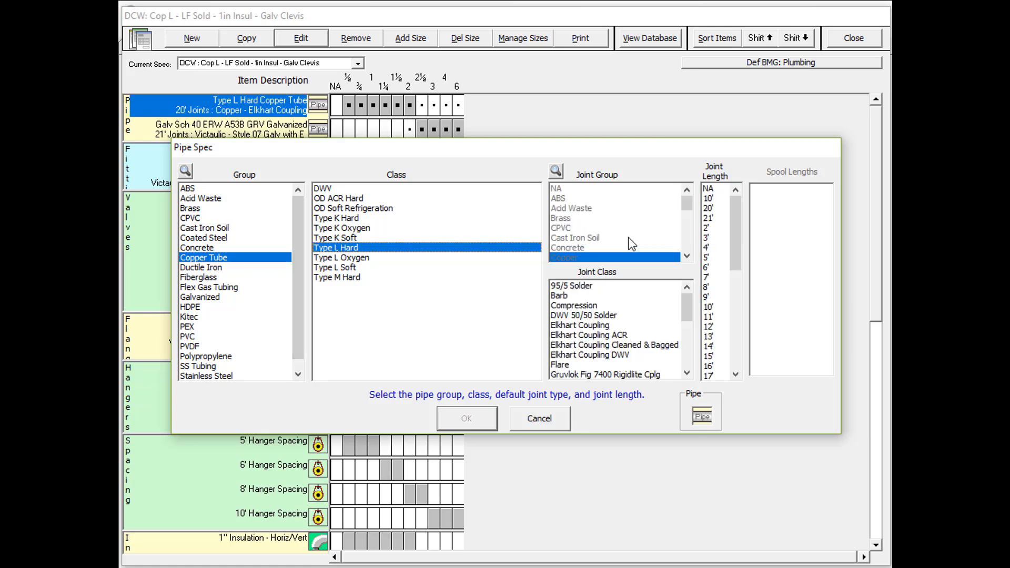
click(601, 326)
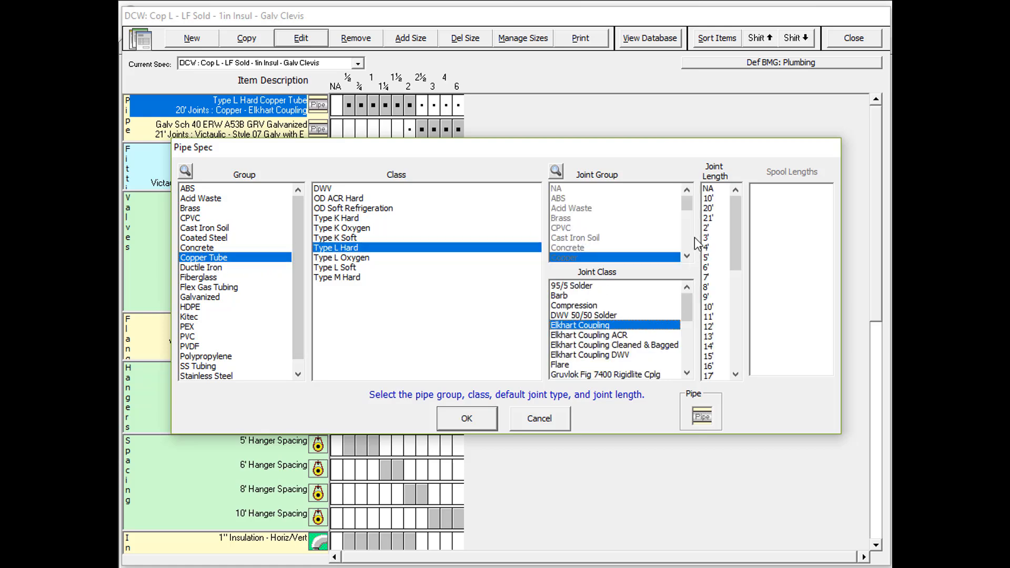
click(713, 198)
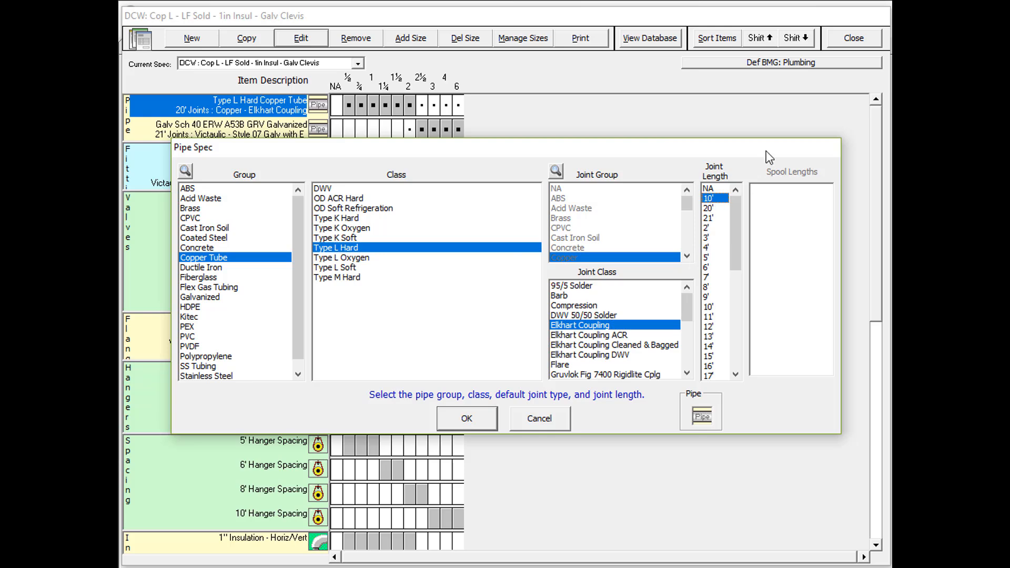
click(466, 419)
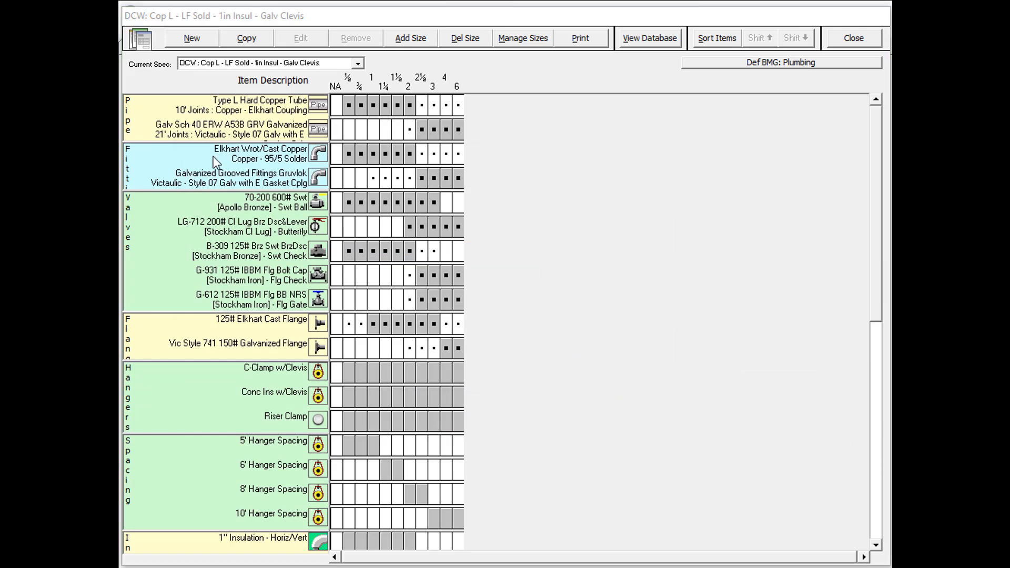
Step: Change the joint class of the Elkhart Wrot/Cast copper fittings to Lead-Free Solder
click(242, 159)
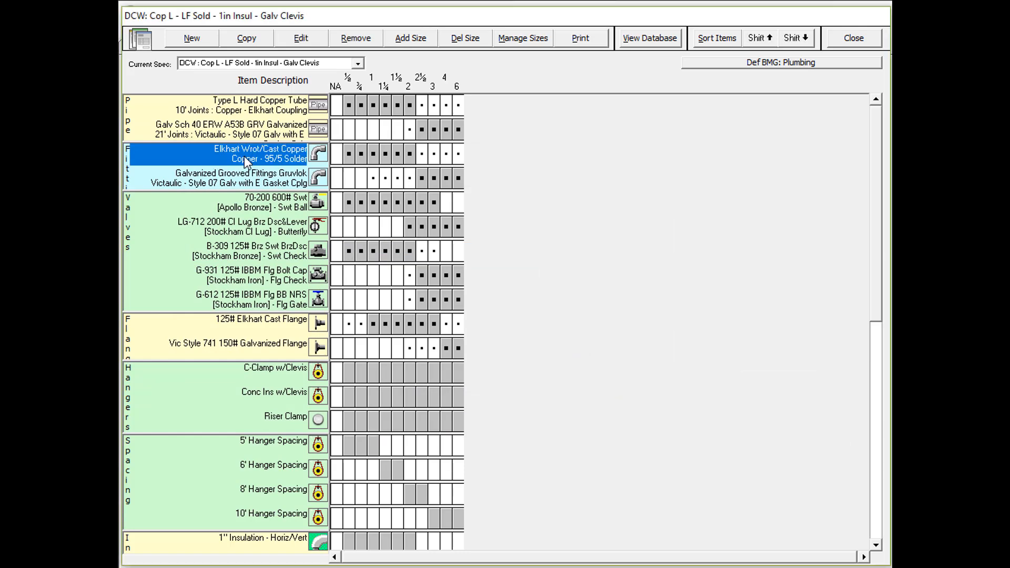
click(304, 38)
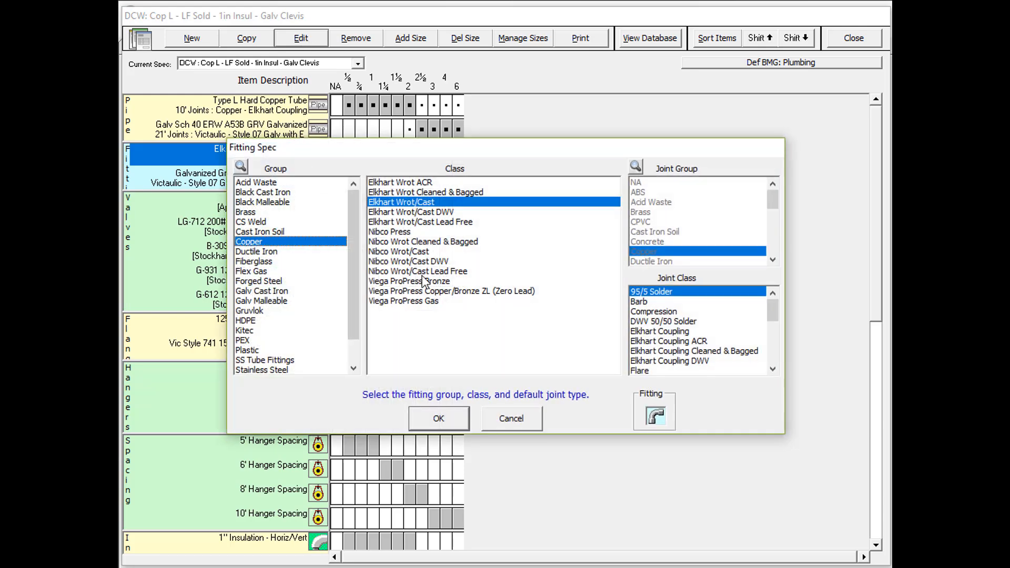
click(778, 356)
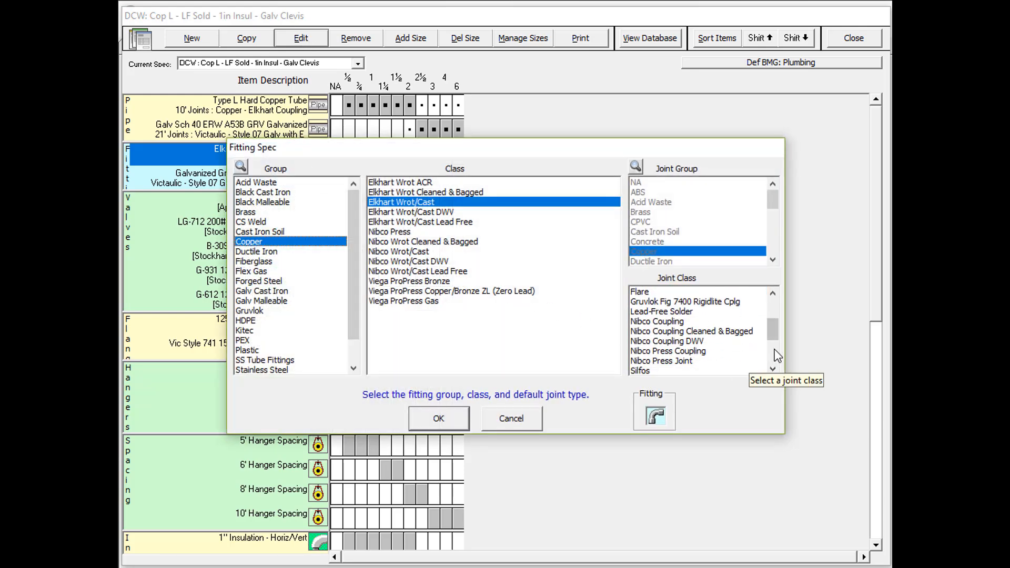
click(662, 312)
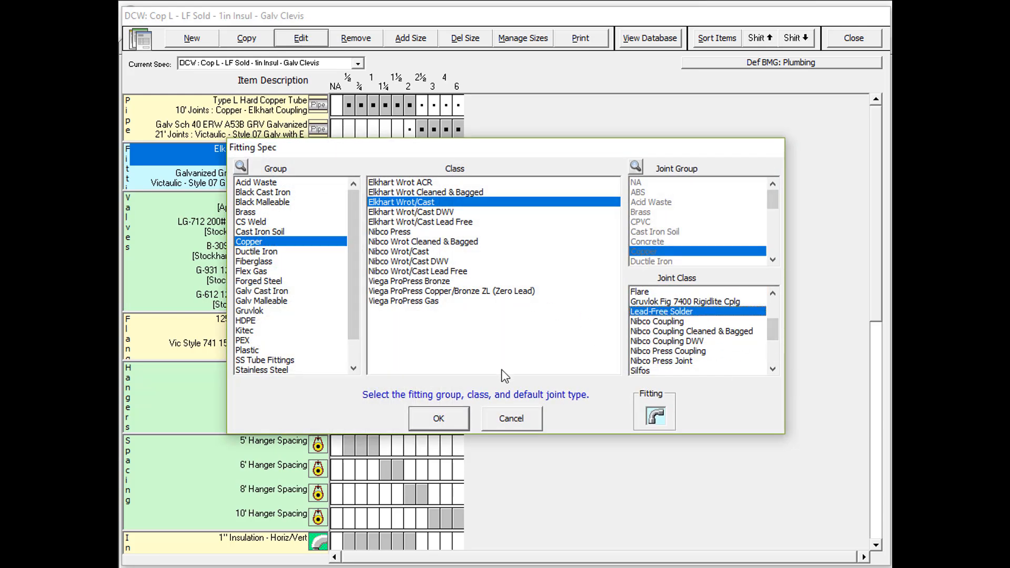
click(435, 418)
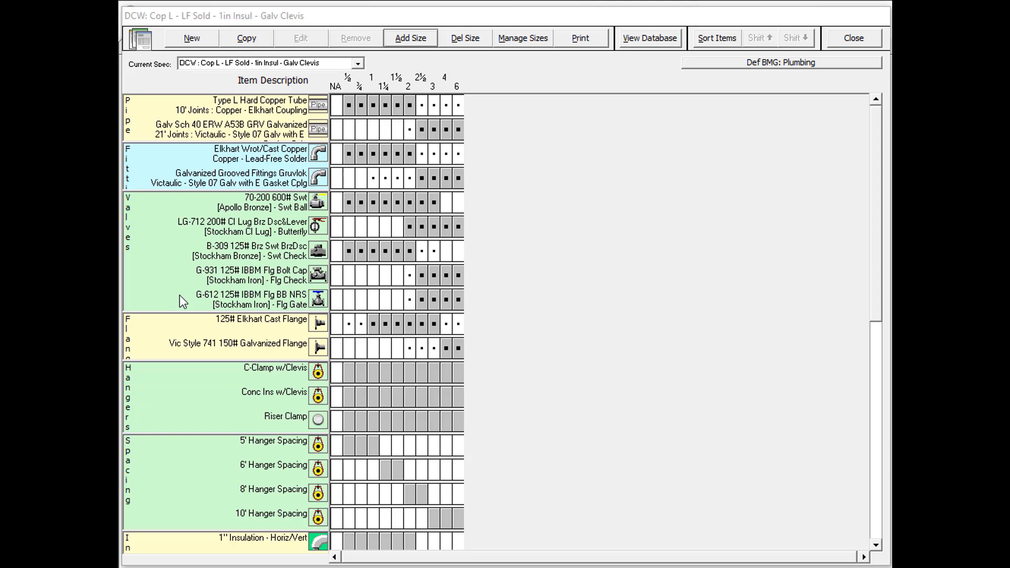
Step: Delete the G-612 125# IBBM flanged gate valve item from the DCW spec
click(261, 304)
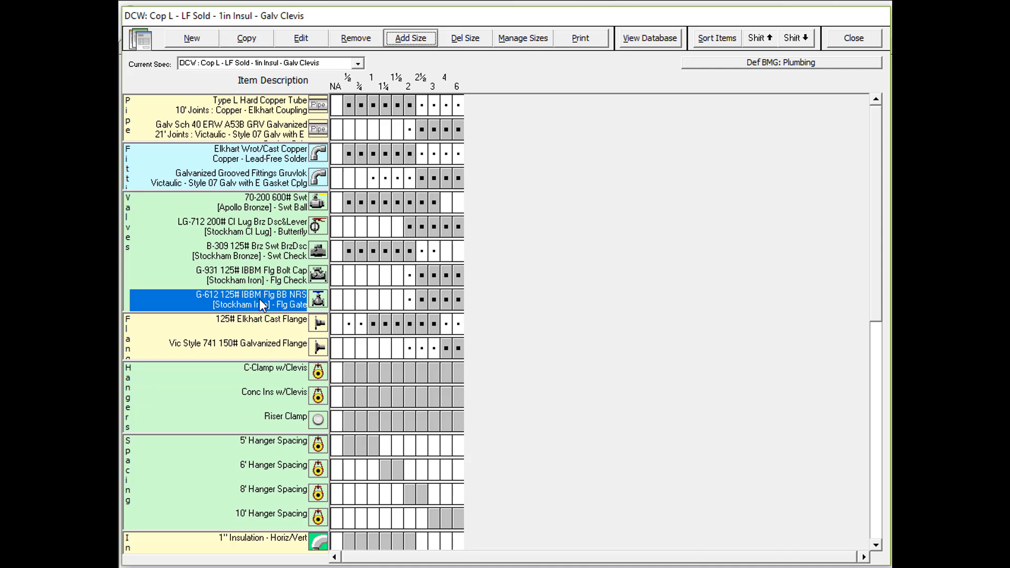
click(356, 42)
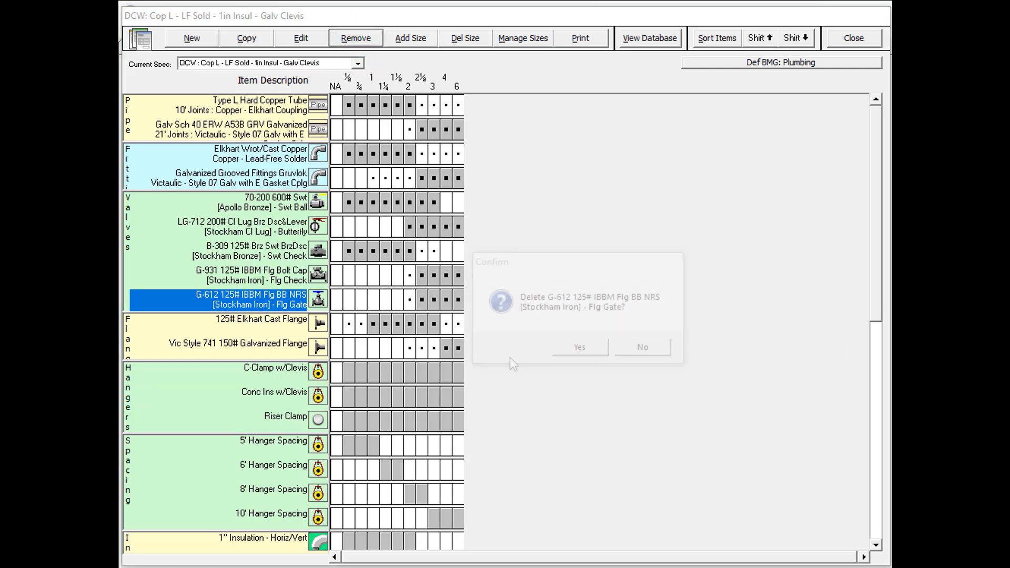
click(587, 346)
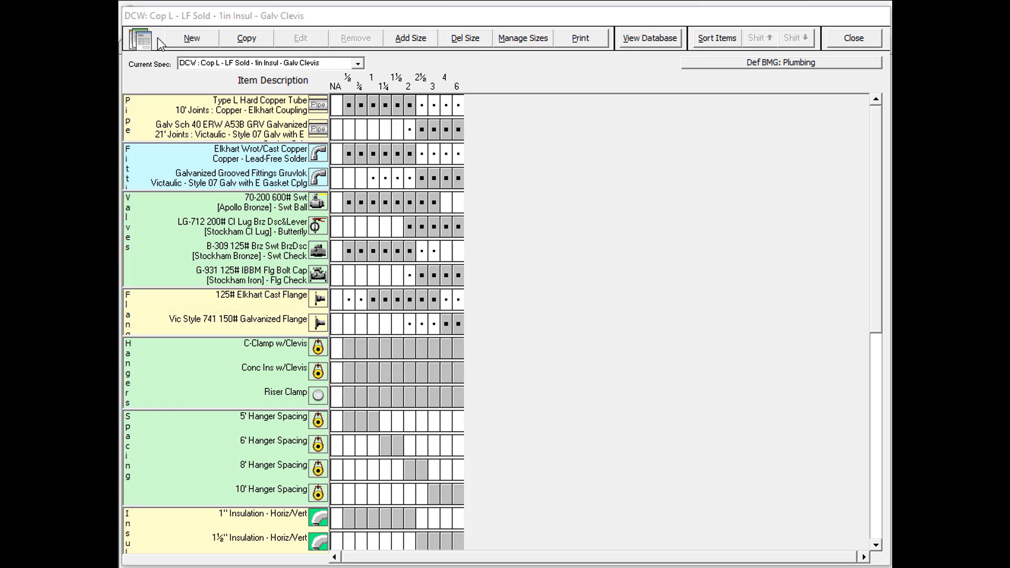
Step: Add a new valve item to the spec from the Ball group, Nibco Bronze subclass, class T580 2 Pc 400# Bronze Thd
click(190, 41)
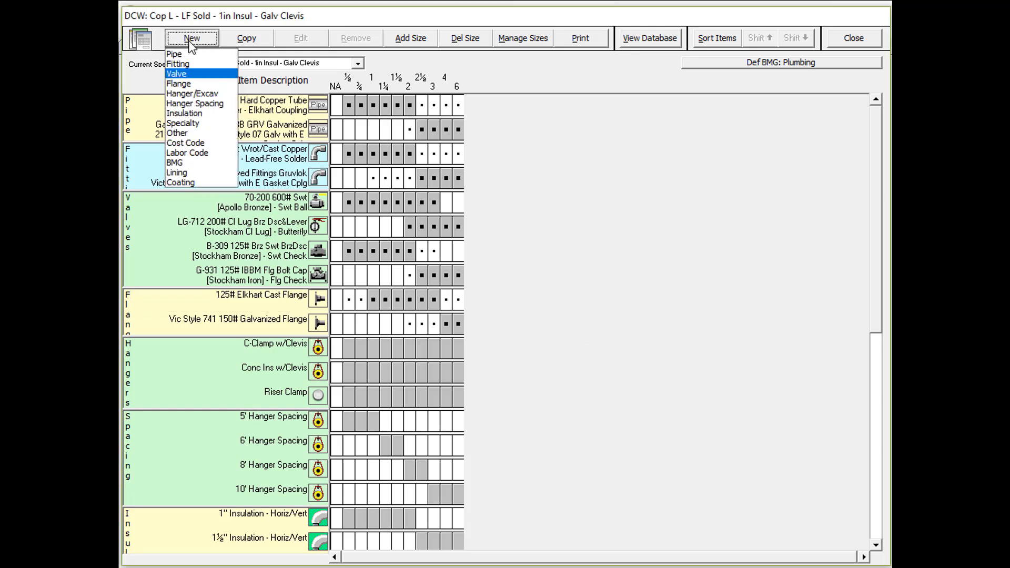
click(180, 75)
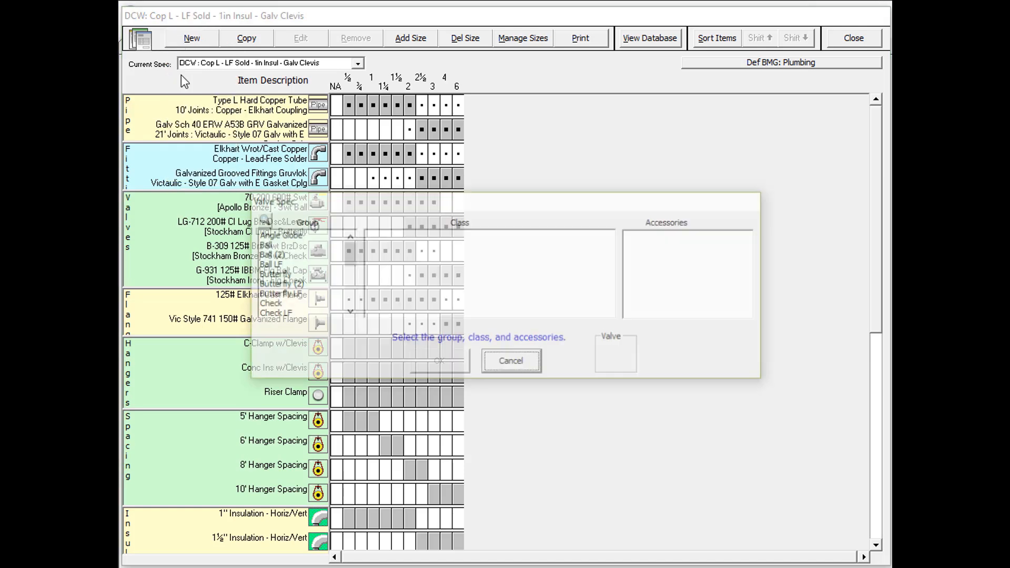
click(262, 247)
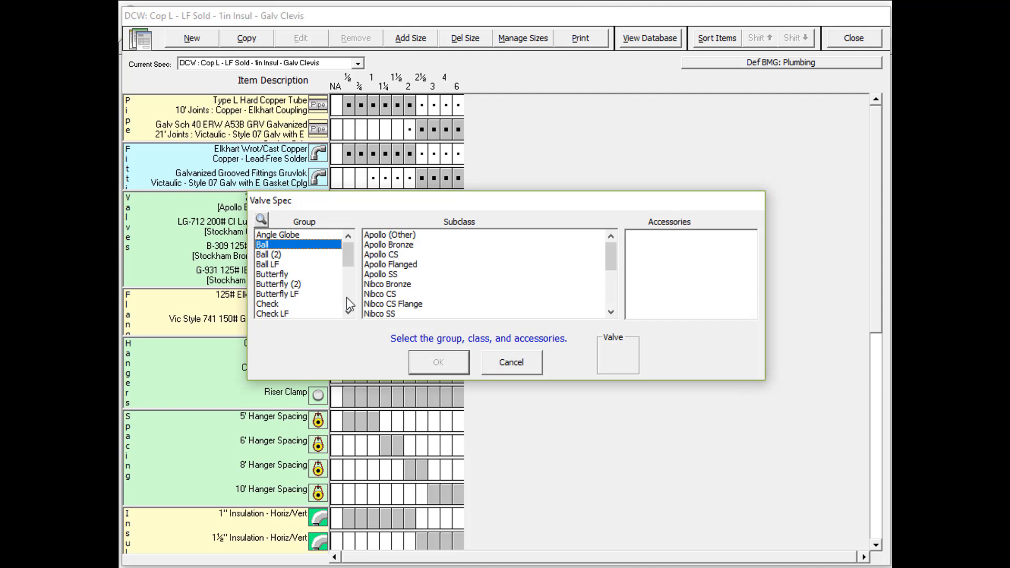
click(385, 285)
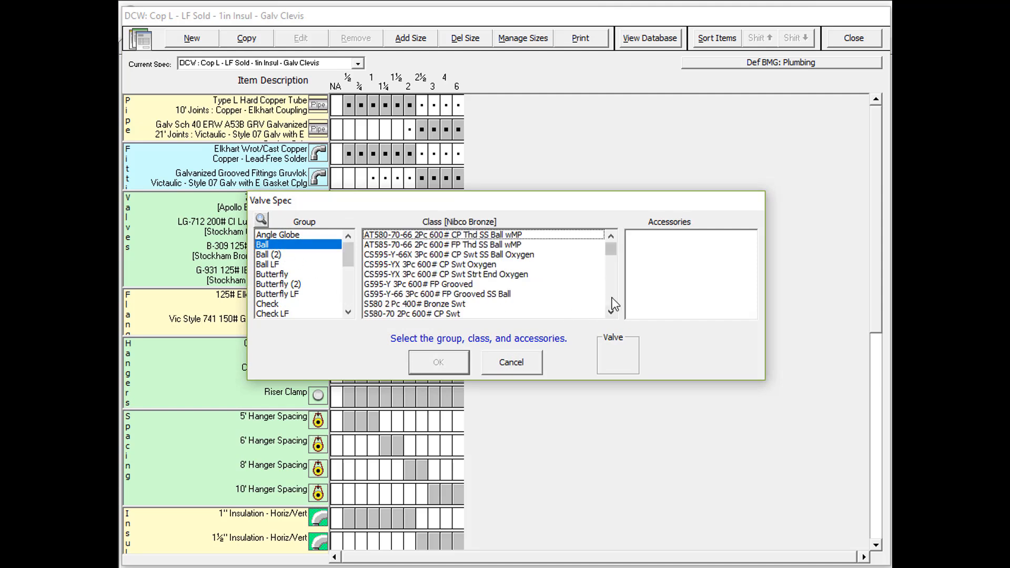
scroll(614, 305, down, 7)
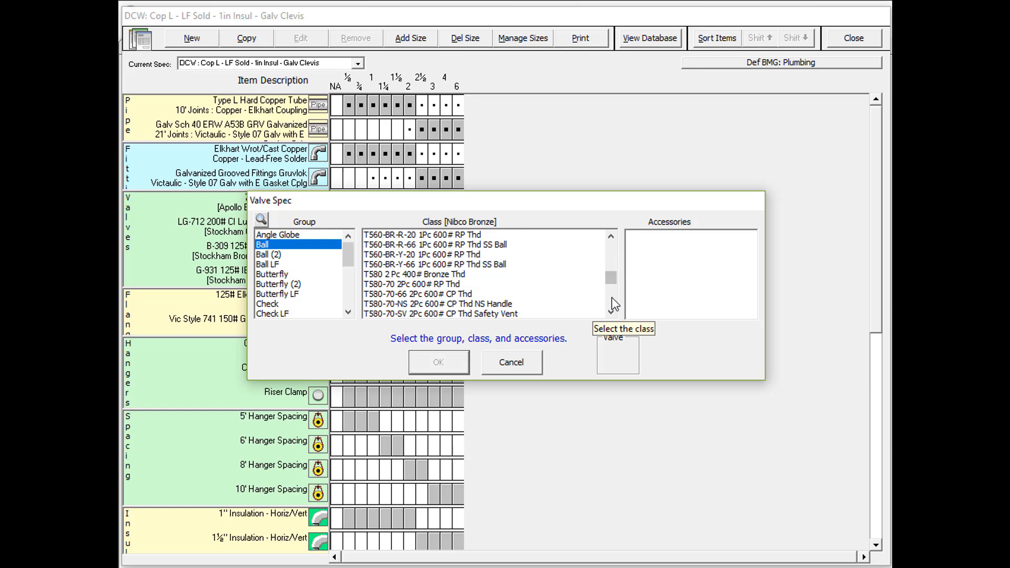
click(447, 274)
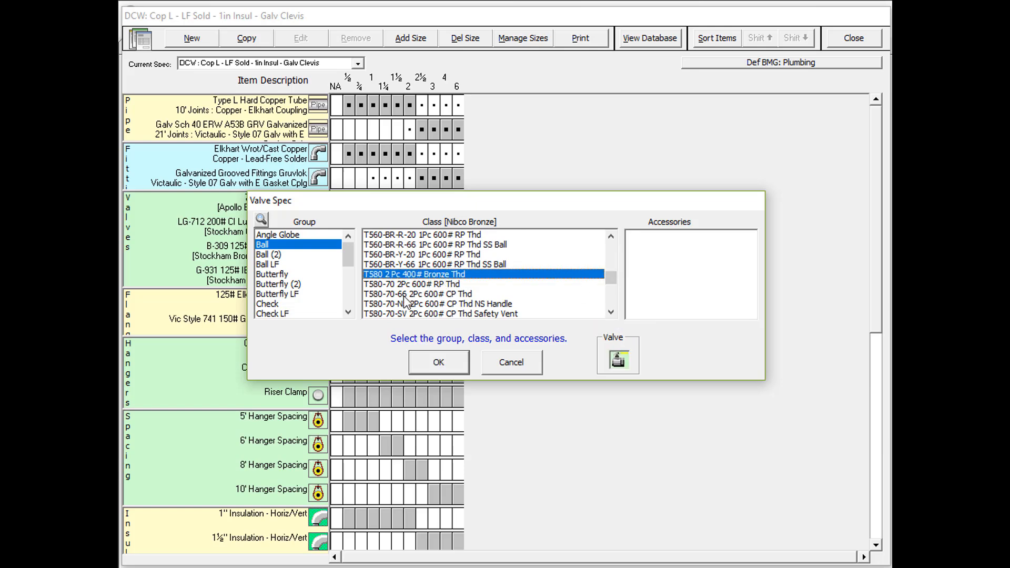
click(451, 365)
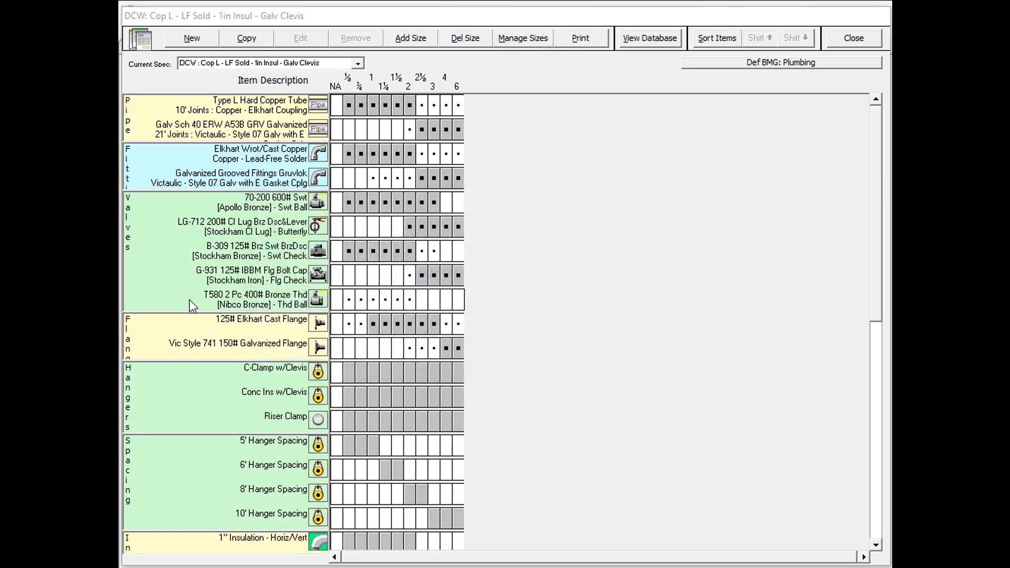
Step: Mark sizes ½ through 2 for the T580 threaded ball valve, and close the spec with its changes saved
click(251, 301)
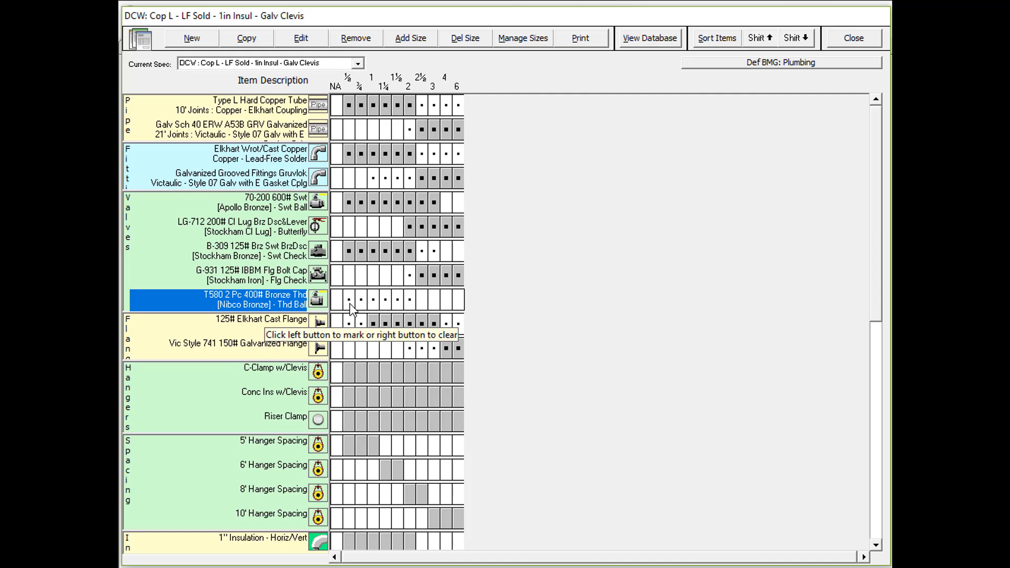
drag(349, 304, 409, 311)
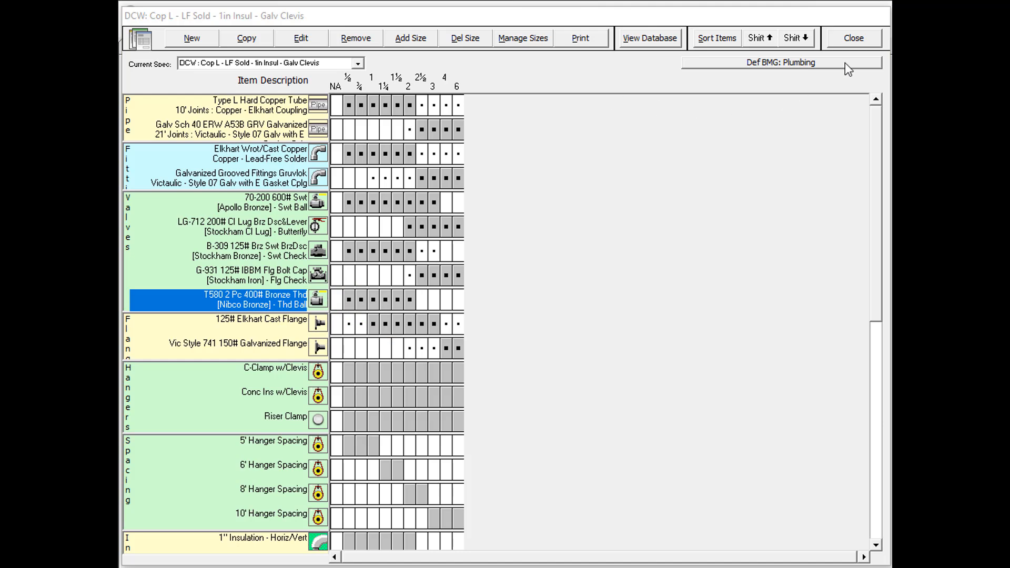
click(851, 37)
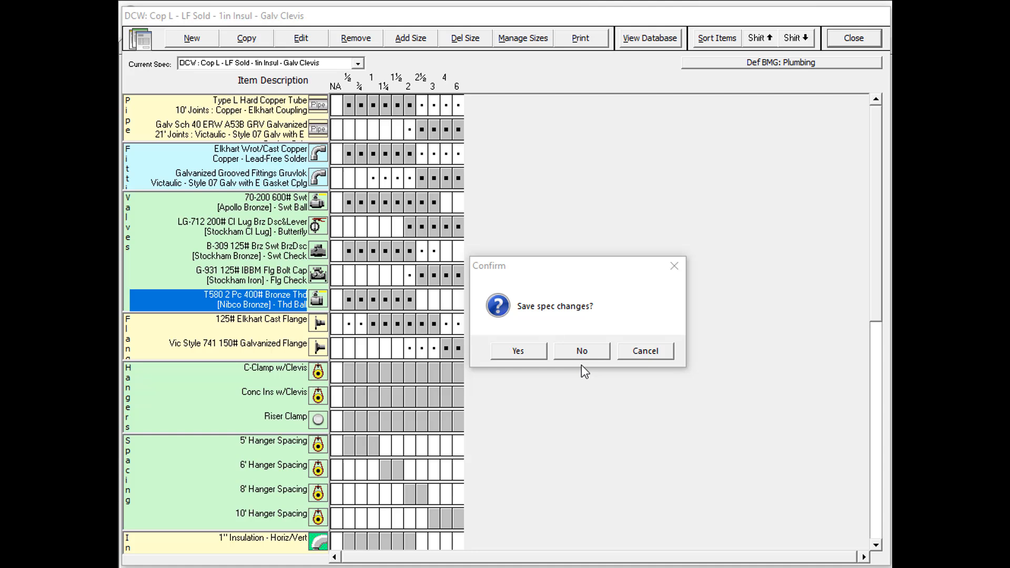
click(518, 351)
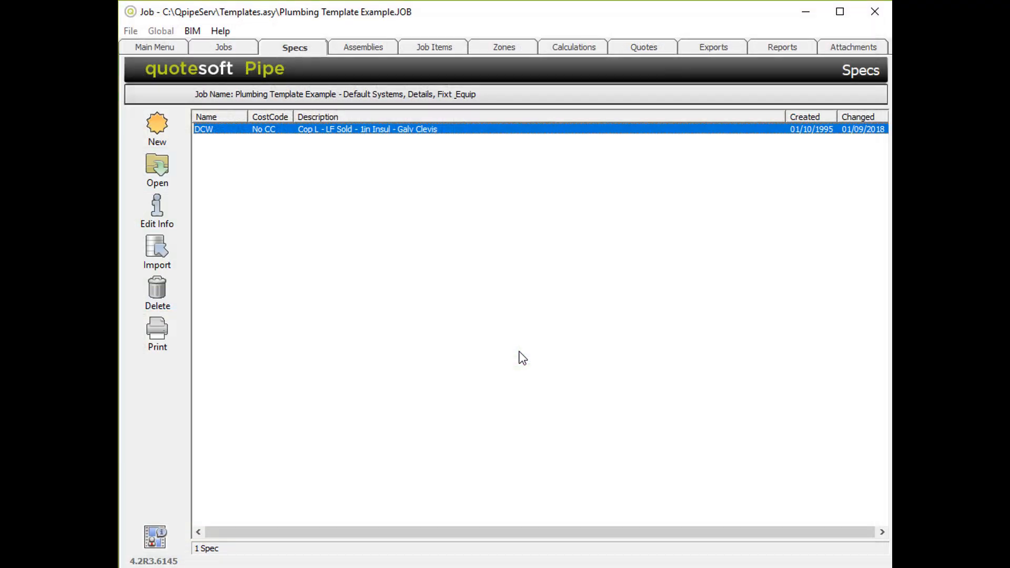